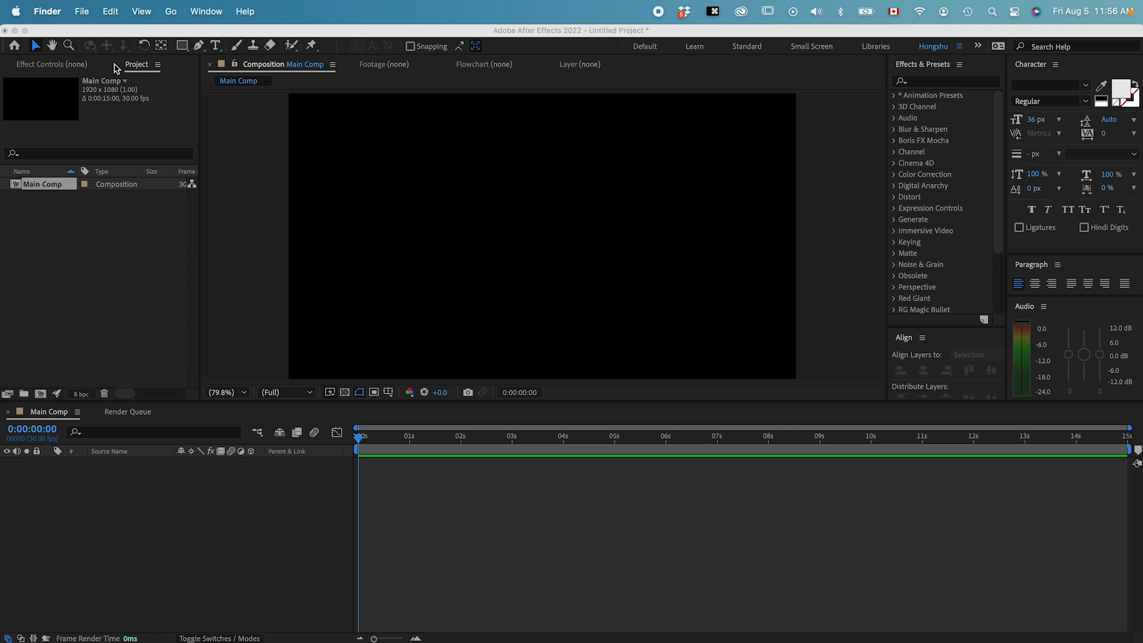
Step: Start a file import and select STB.ai in the Desktop's Intro to After Effects > Storyboard folder
click(148, 273)
right_click(110, 274)
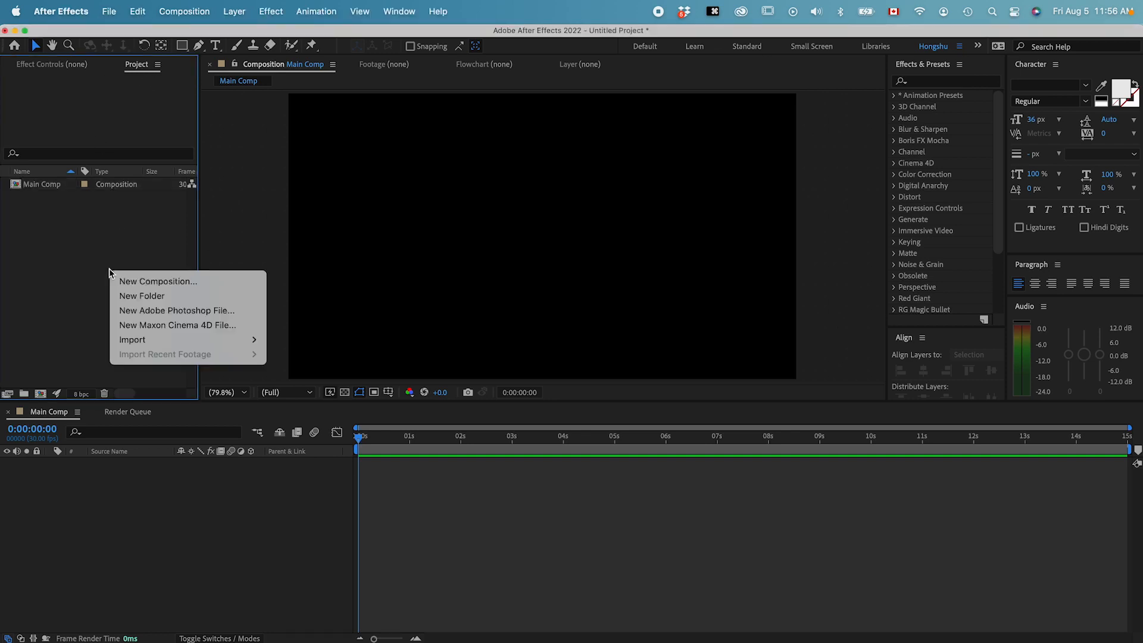
mouse_move(145, 339)
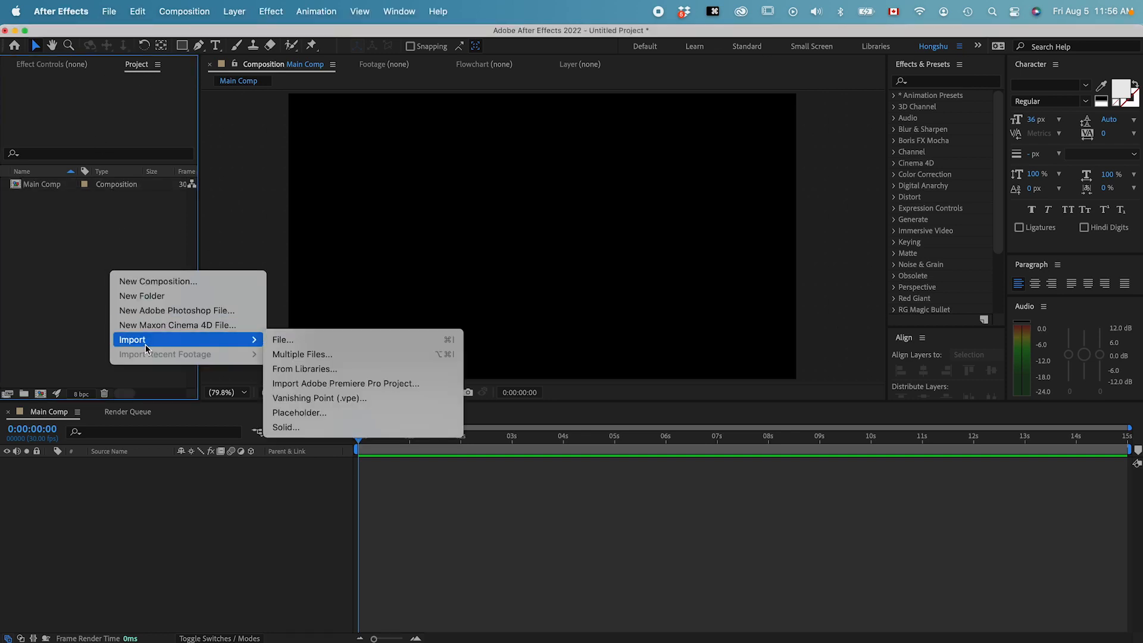
click(315, 340)
click(302, 107)
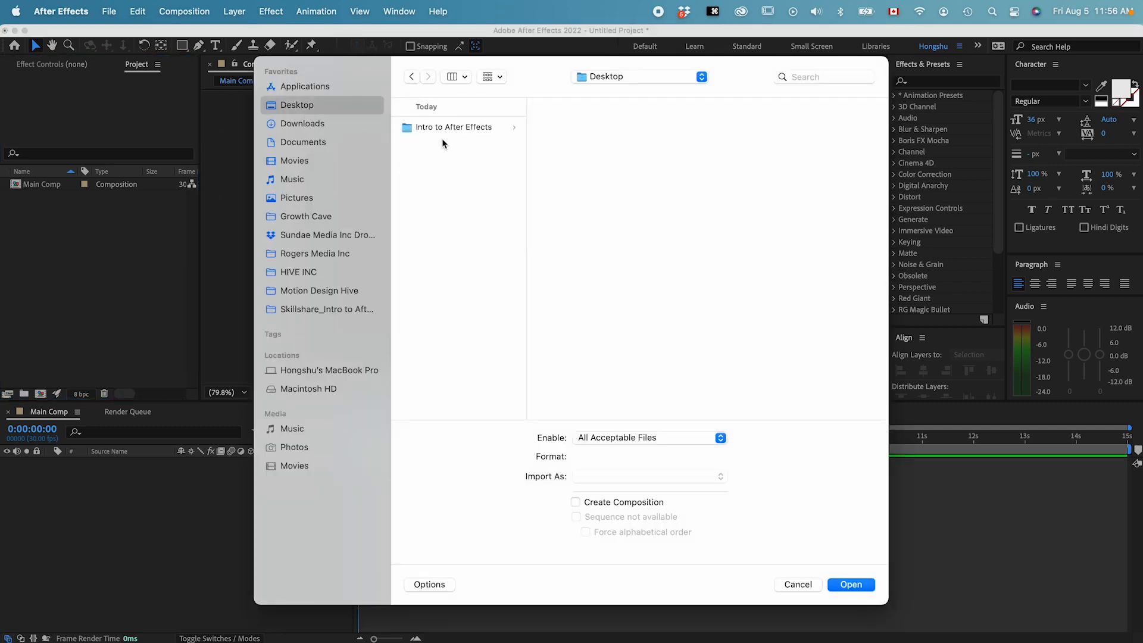
click(466, 128)
click(585, 143)
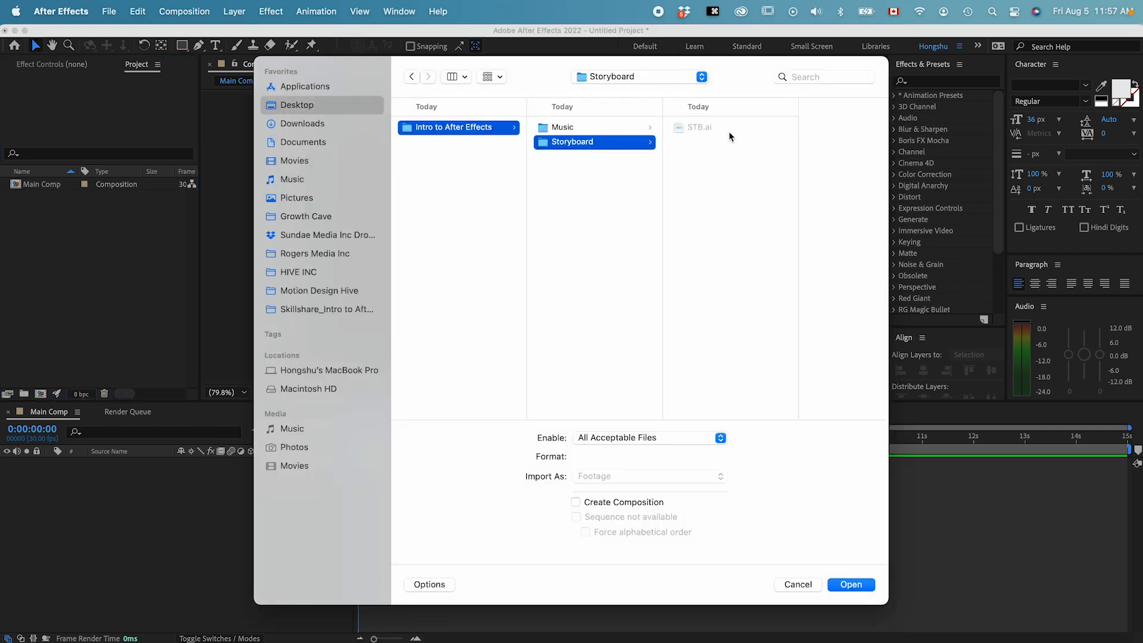
click(695, 130)
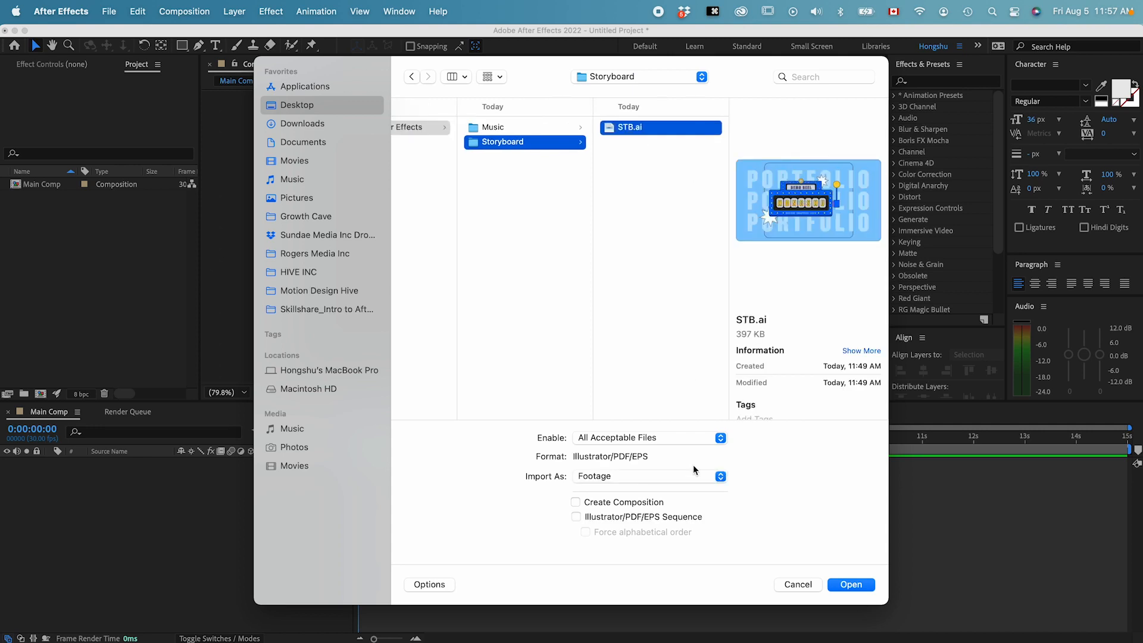
Step: Import STB.ai as Composition - Retain Layer Sizes, with the Illustrator/PDF/EPS Sequence option off
click(629, 476)
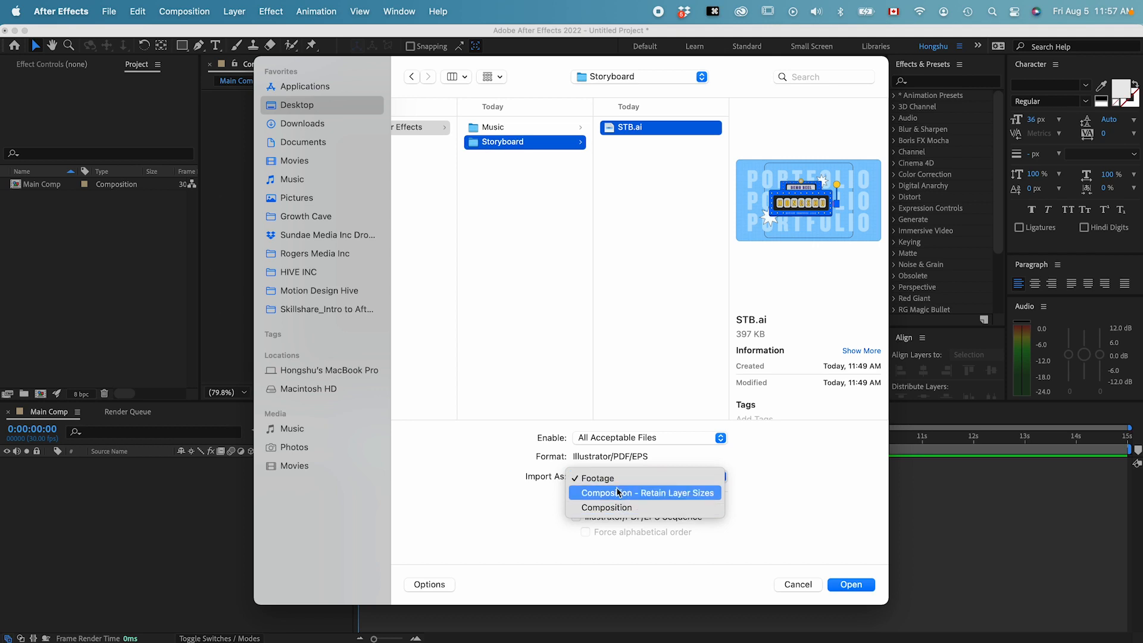
click(619, 493)
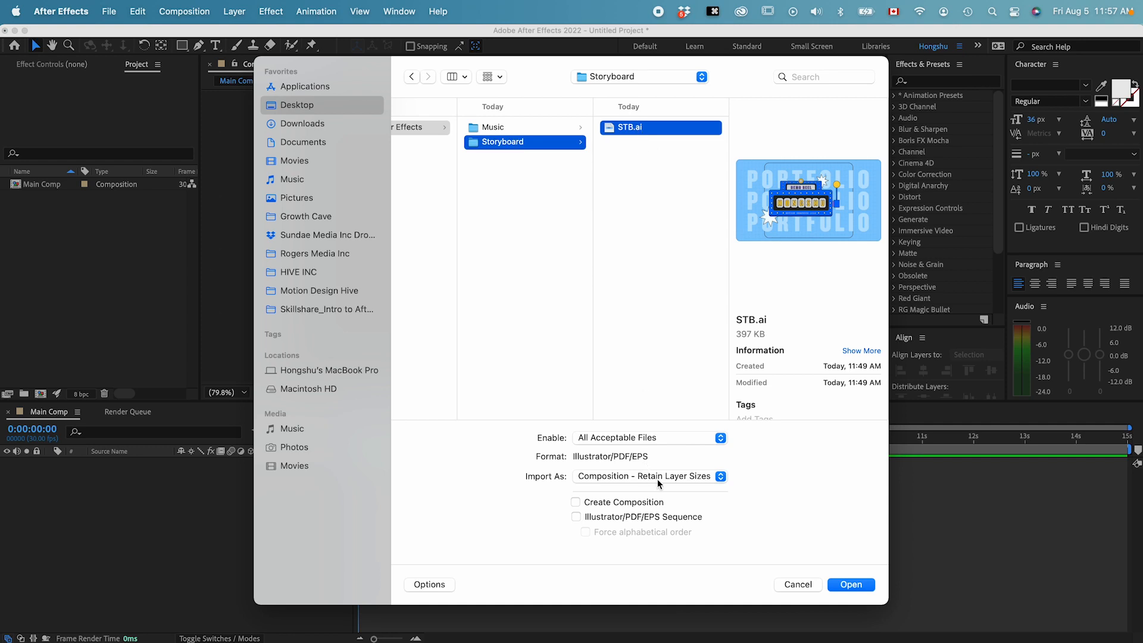
click(576, 517)
click(576, 517)
click(643, 479)
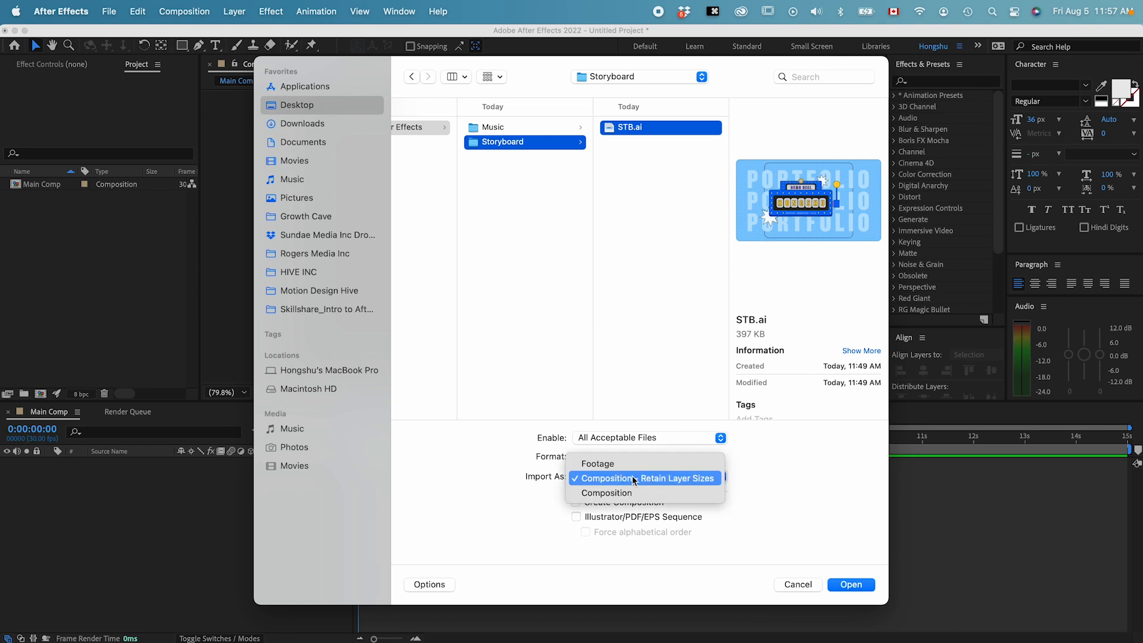
click(588, 483)
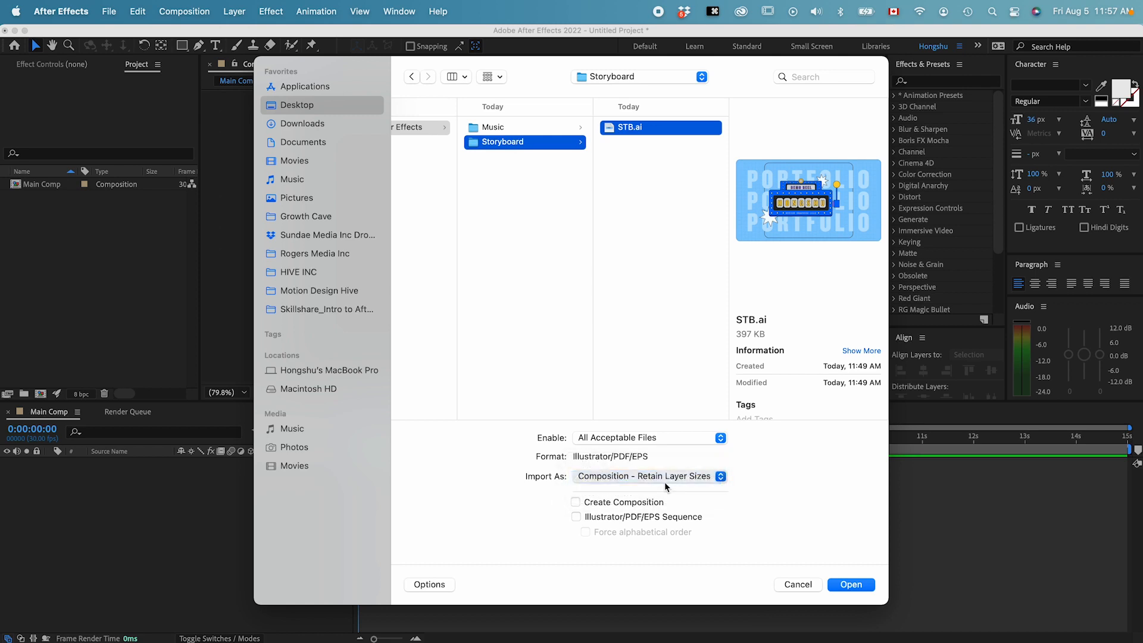
click(851, 585)
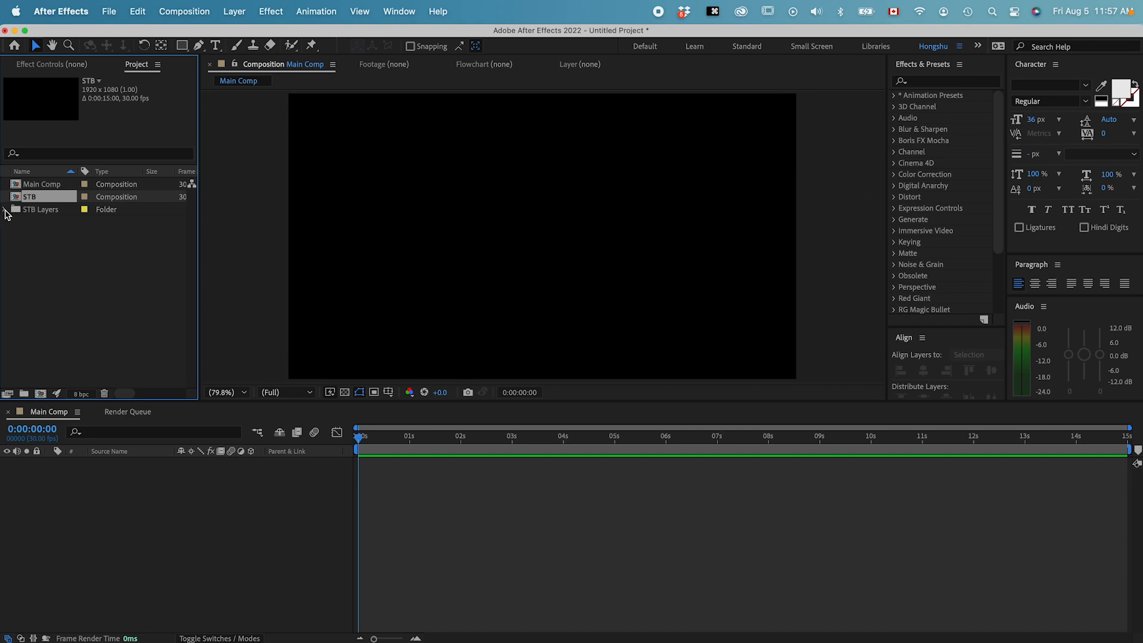
Step: Examine the individual artwork layers inside the STB Layers folder, from the base pieces to the handle pieces, and collapse the folder
click(5, 210)
click(63, 202)
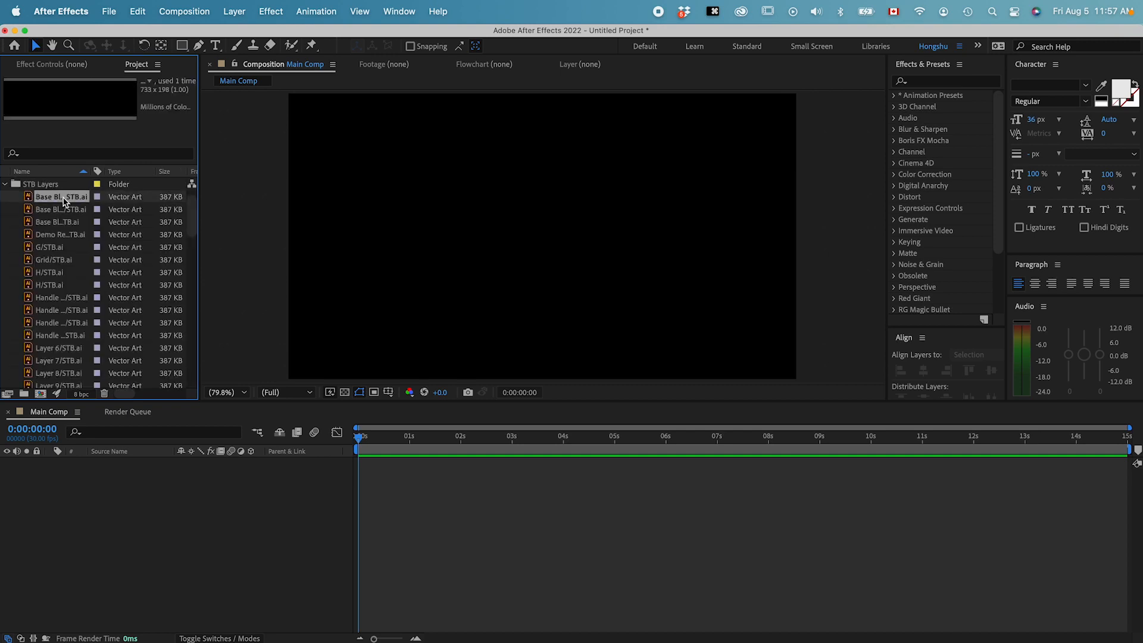
click(62, 210)
click(61, 225)
click(61, 236)
click(60, 248)
click(59, 261)
click(57, 273)
click(58, 285)
click(57, 299)
click(65, 334)
scroll(77, 309, down, 5)
scroll(74, 304, up, 7)
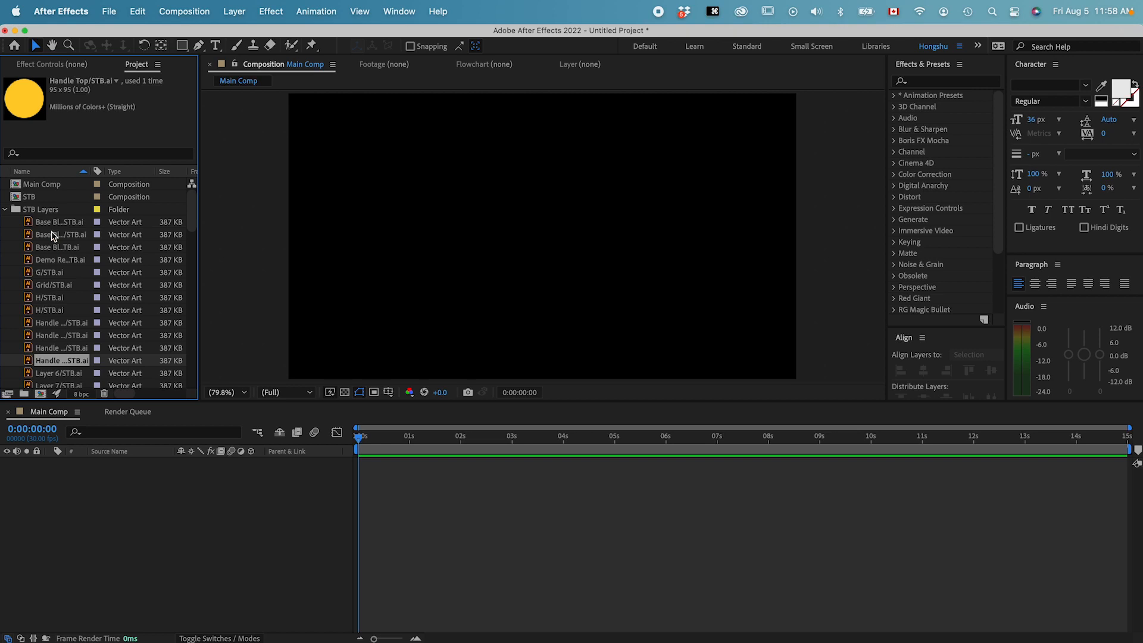
click(6, 209)
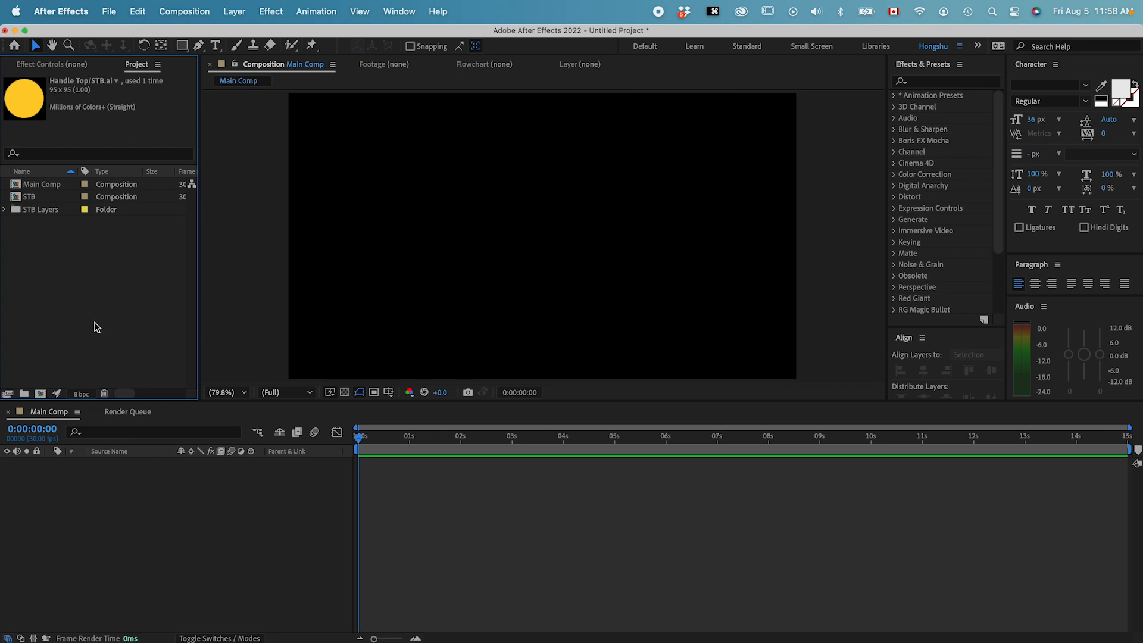
double_click(108, 298)
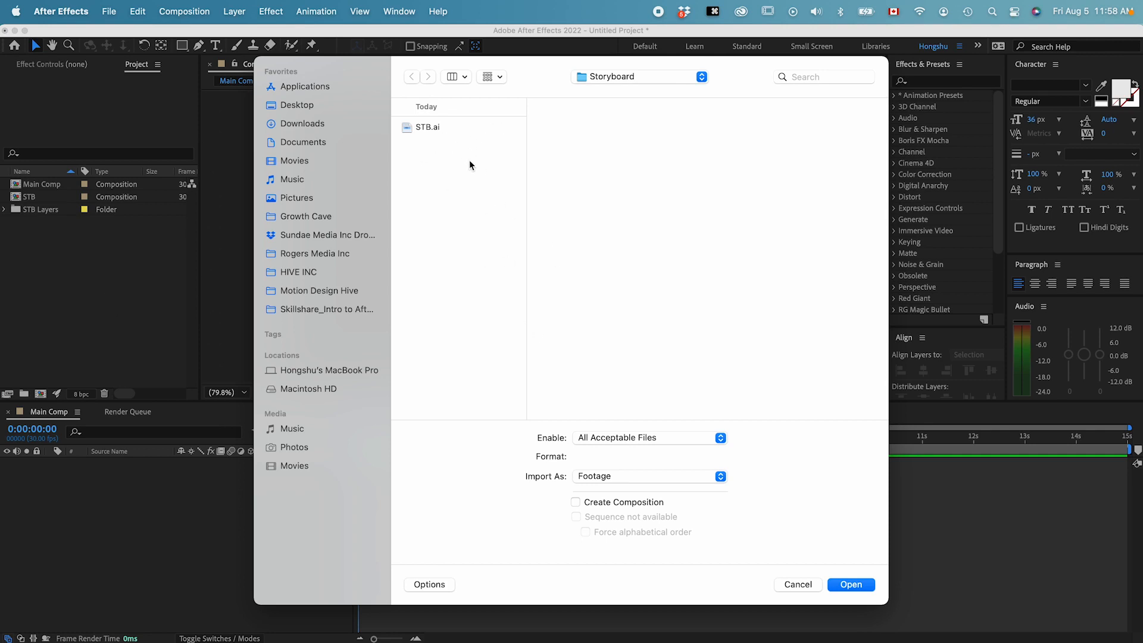
click(437, 134)
click(621, 475)
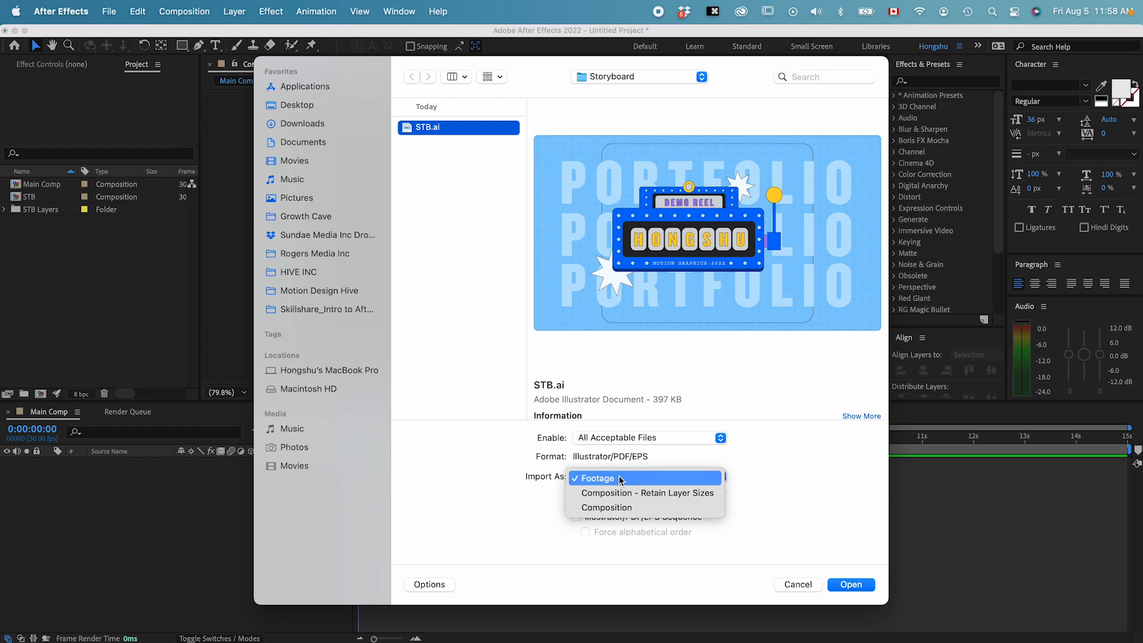
click(621, 491)
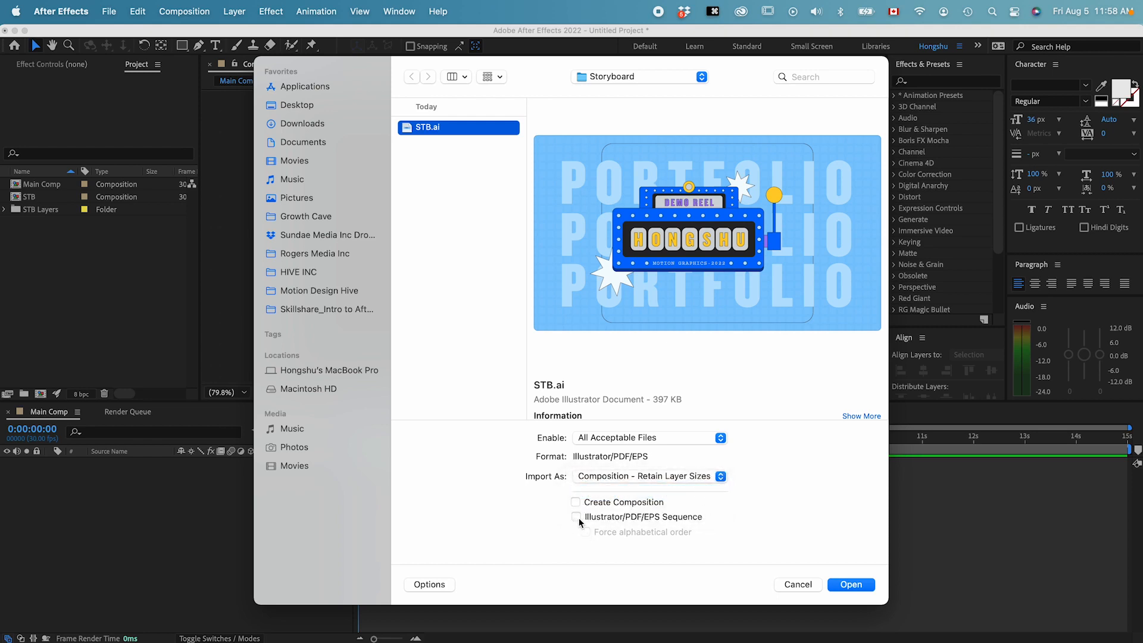
click(802, 587)
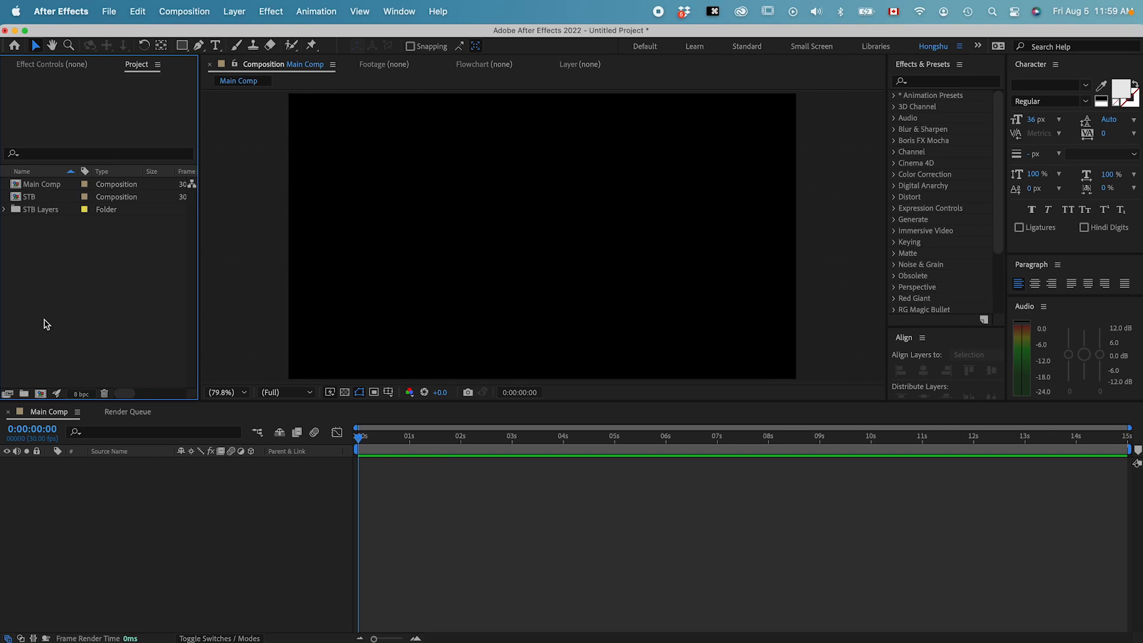
Step: Create a project folder named Precomps
click(25, 394)
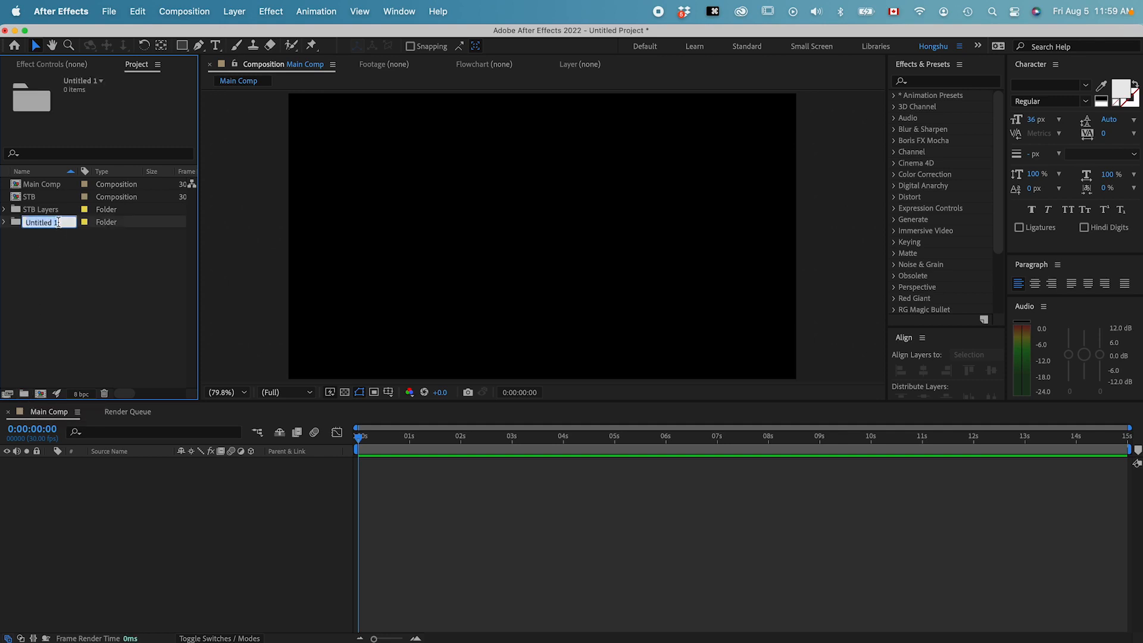
text(Precomps)
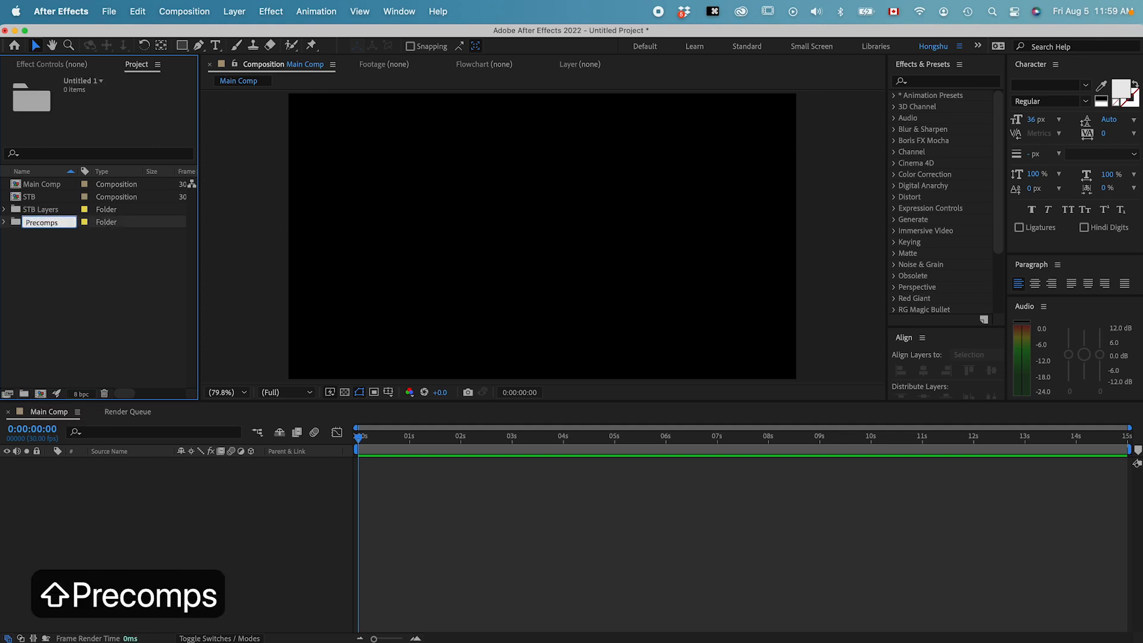
key(Return)
Step: Create a project folder named Output
click(24, 394)
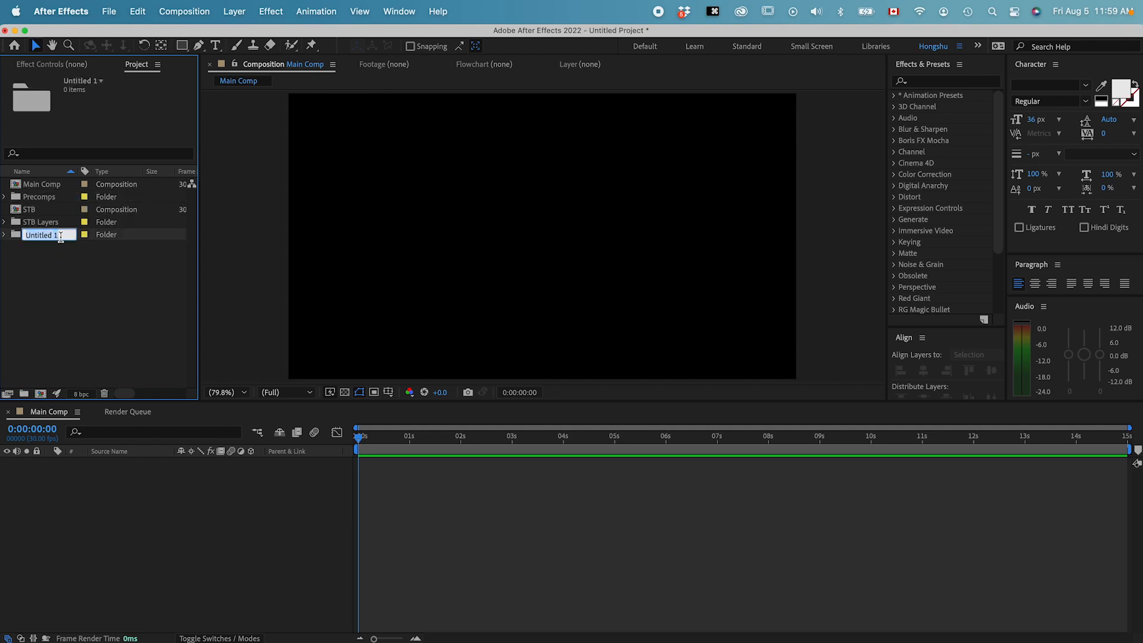
text(Output)
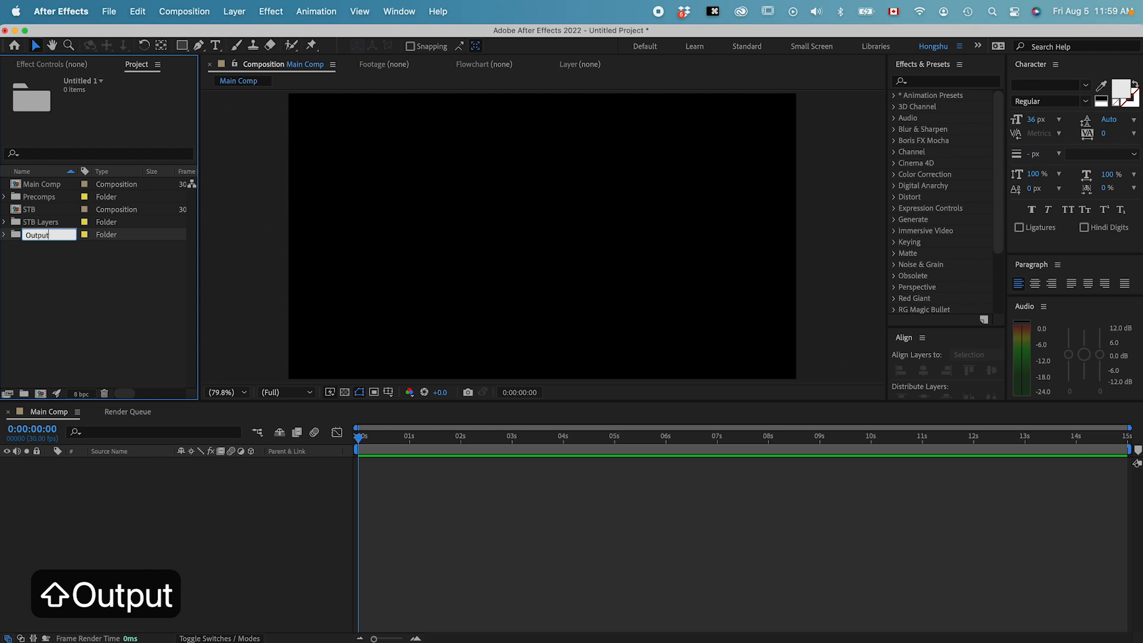
key(Return)
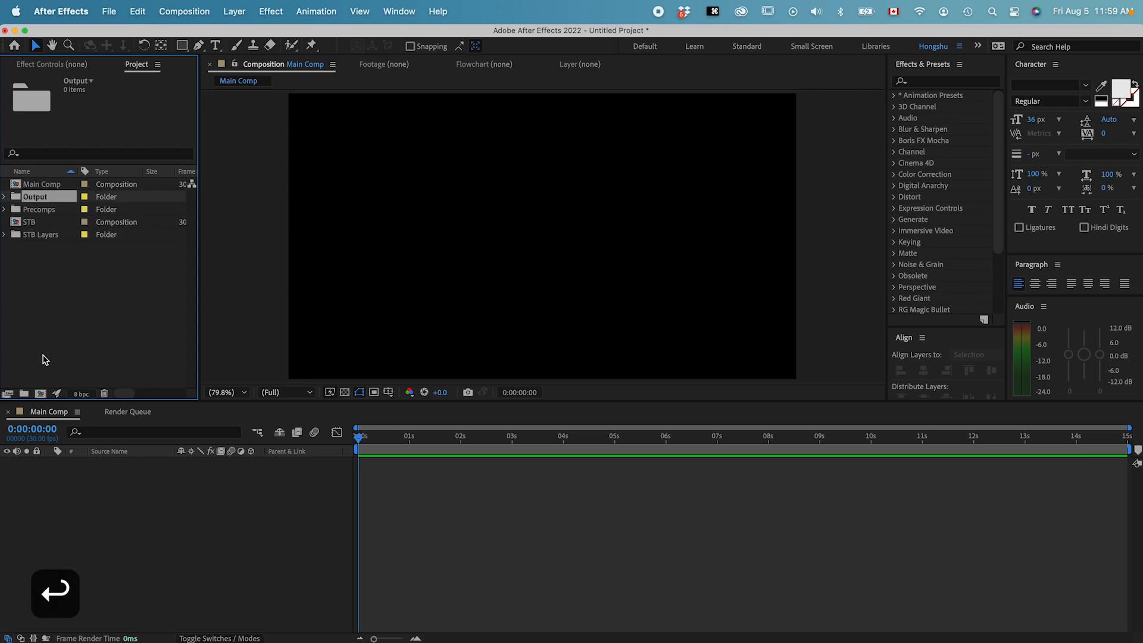
Step: Create a project folder named Music
click(23, 394)
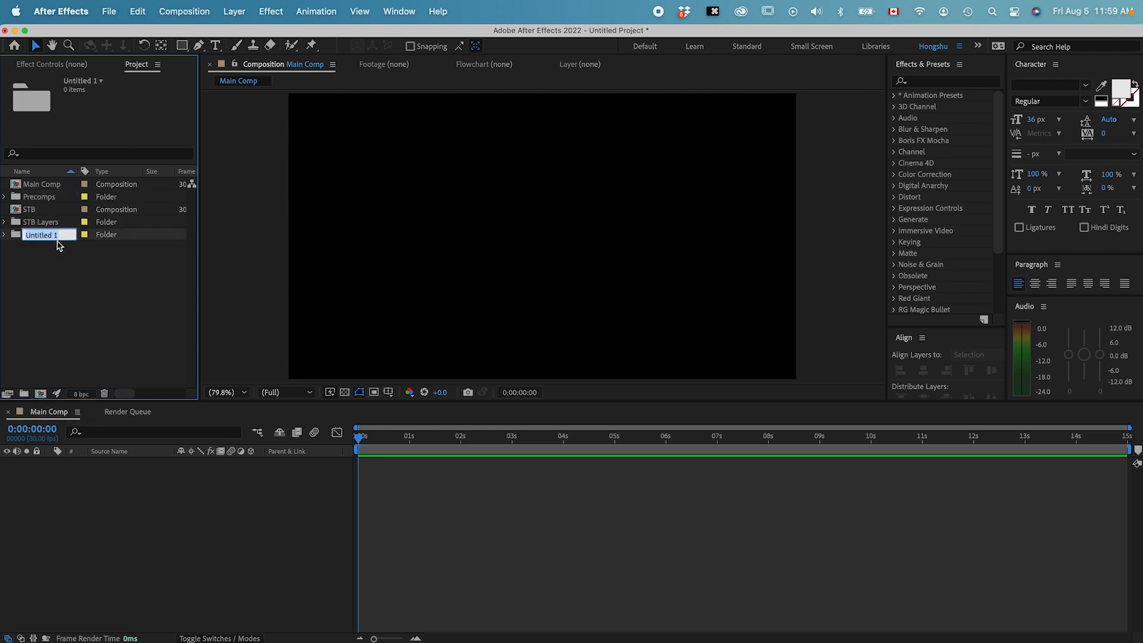
text(Music)
key(Return)
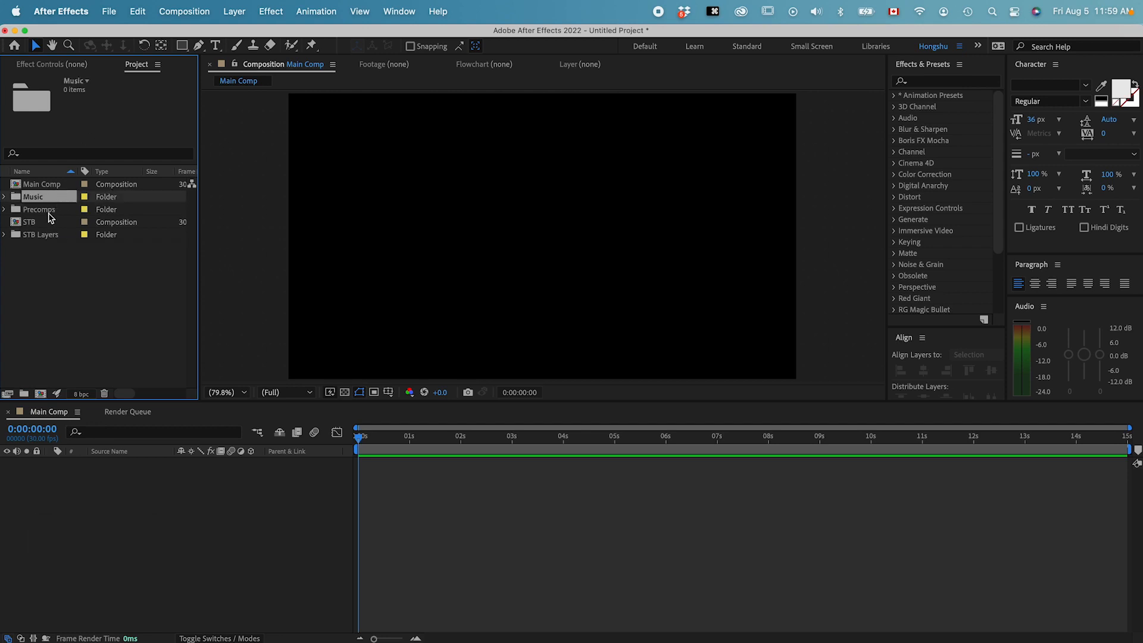
Step: Create a top-level project folder named Render Comp
click(46, 297)
click(24, 393)
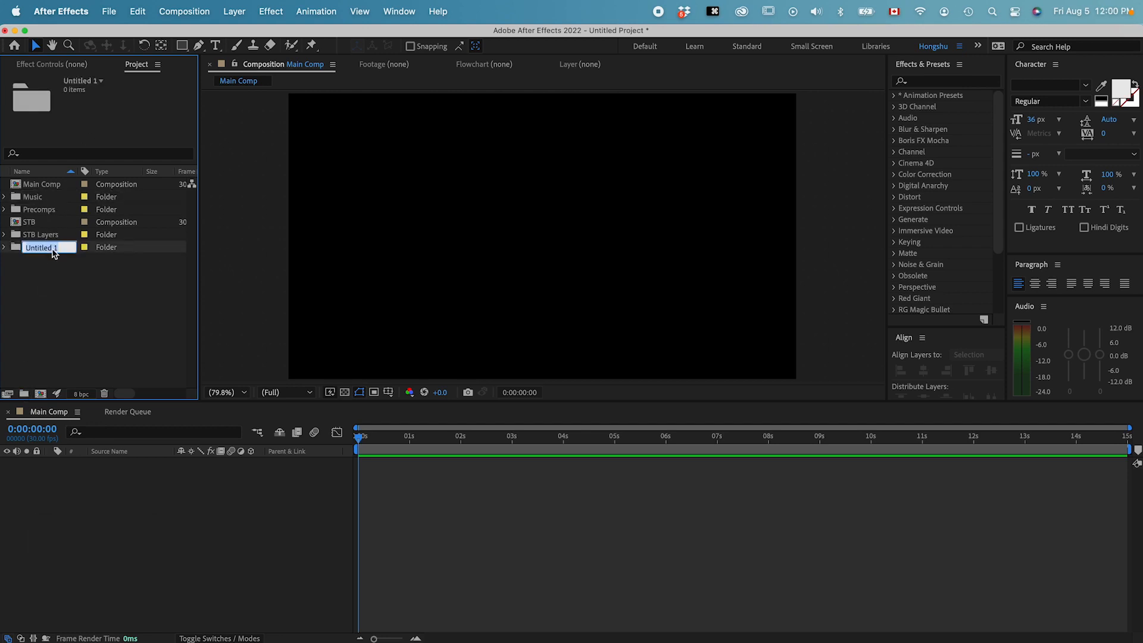
text(Ren)
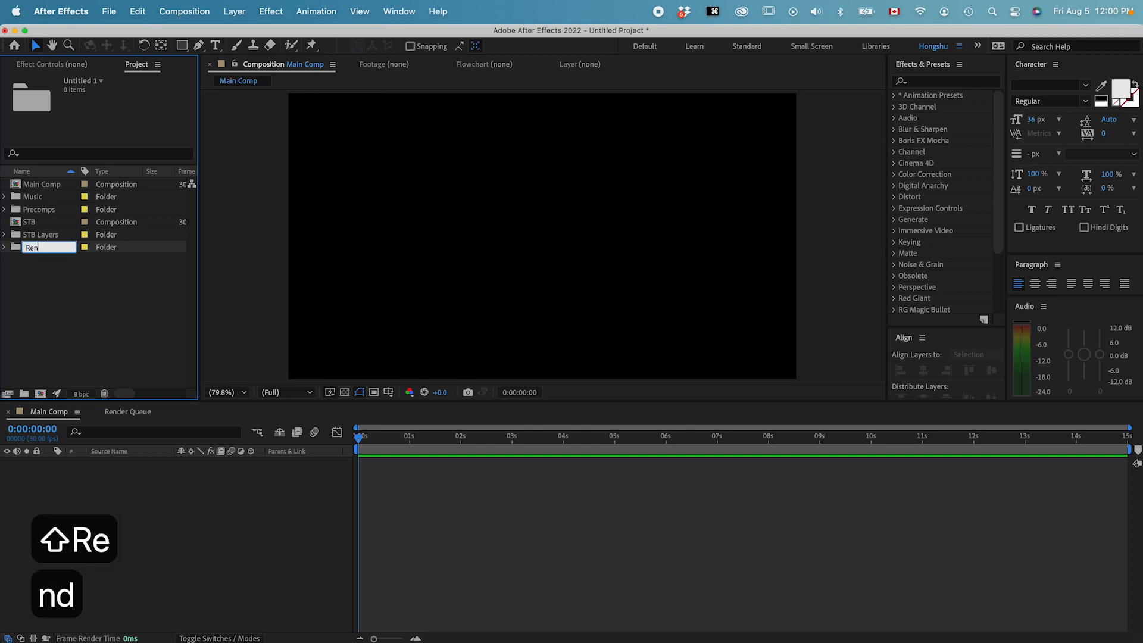
text(der Comp)
key(Return)
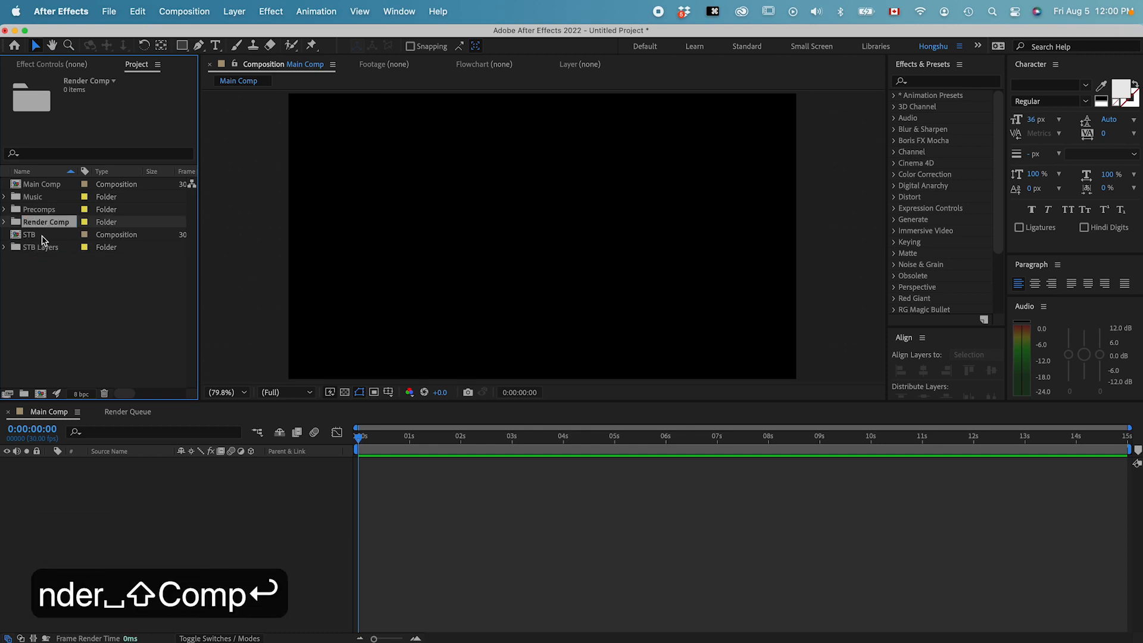
Step: Move the Main Comp composition into the Render Comp folder and select the Precomps folder
drag(45, 188, 46, 225)
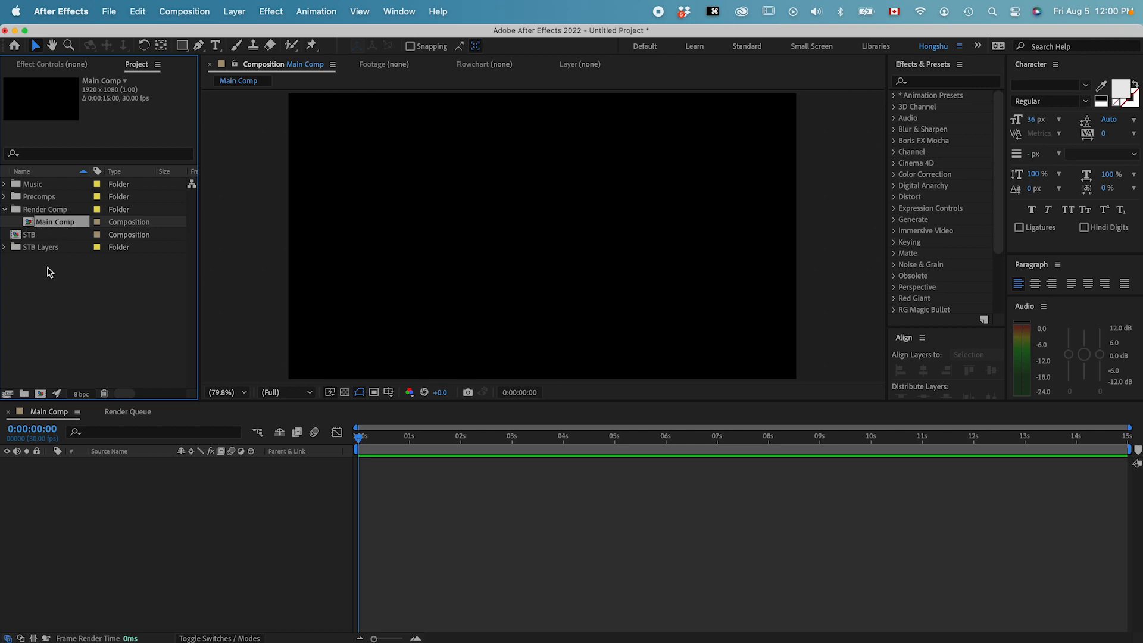
click(40, 285)
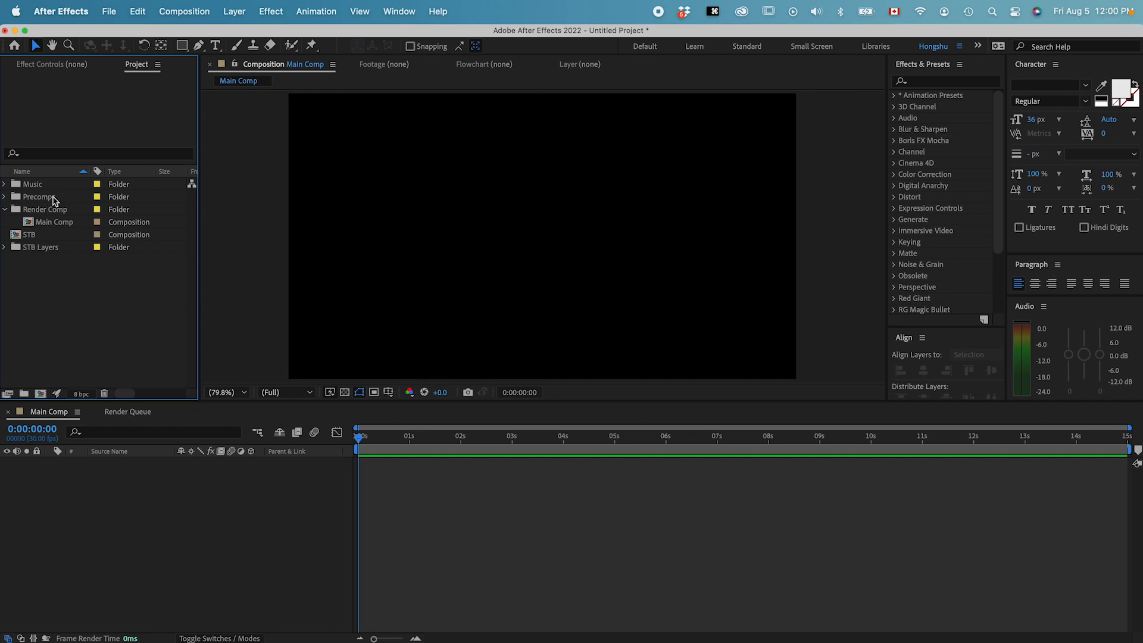
click(36, 199)
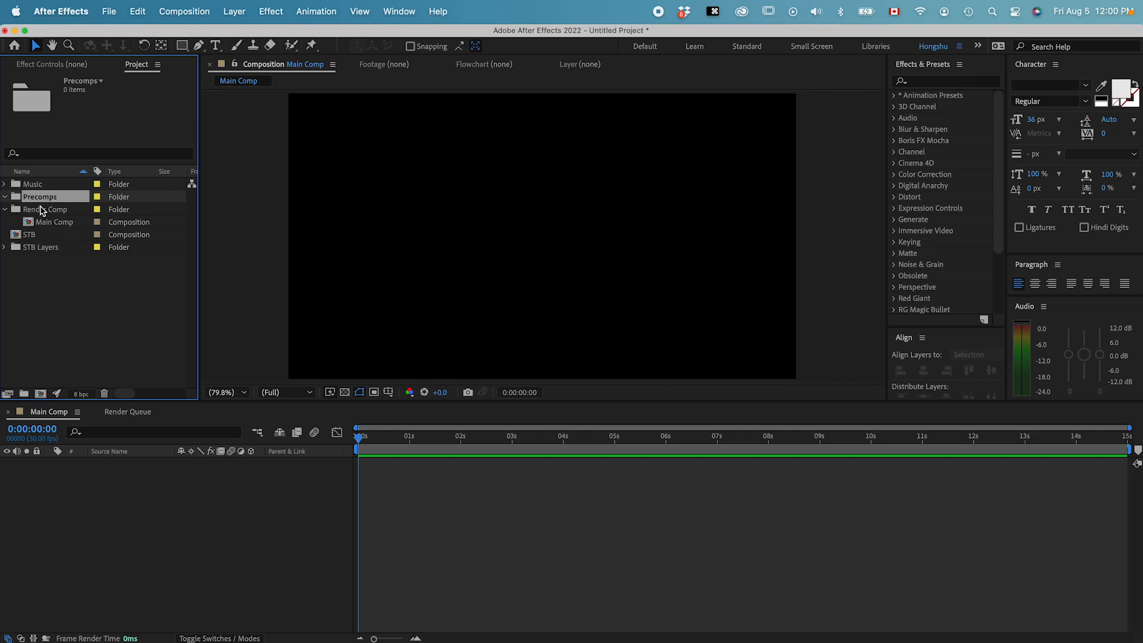
Step: Deselect all project items and create a top-level folder named Assets
click(42, 282)
click(24, 393)
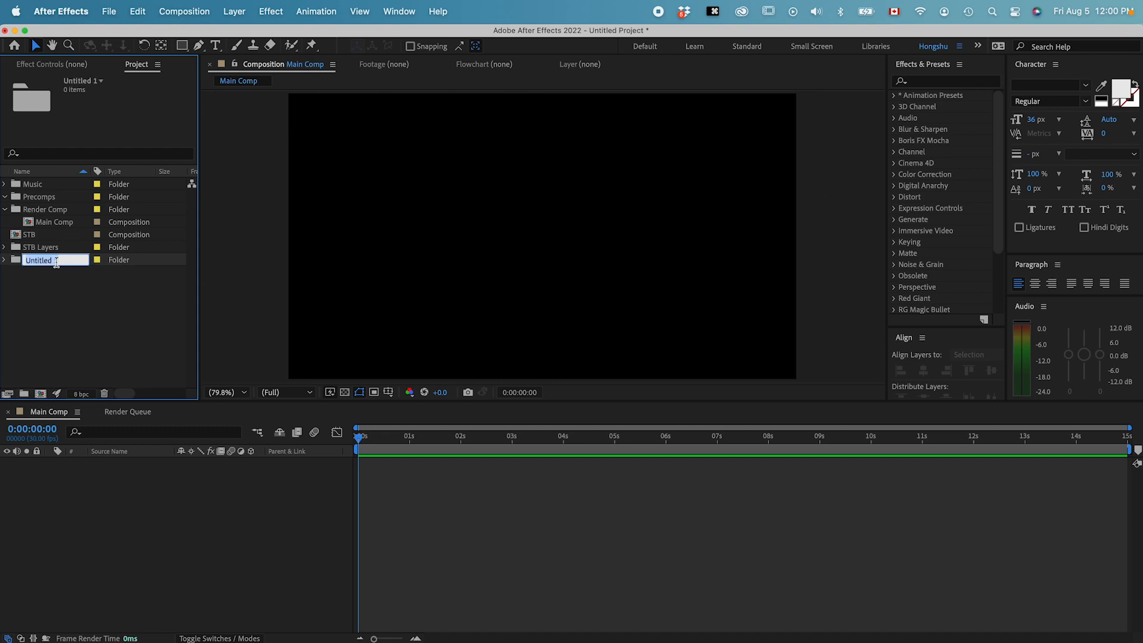
text(Assets)
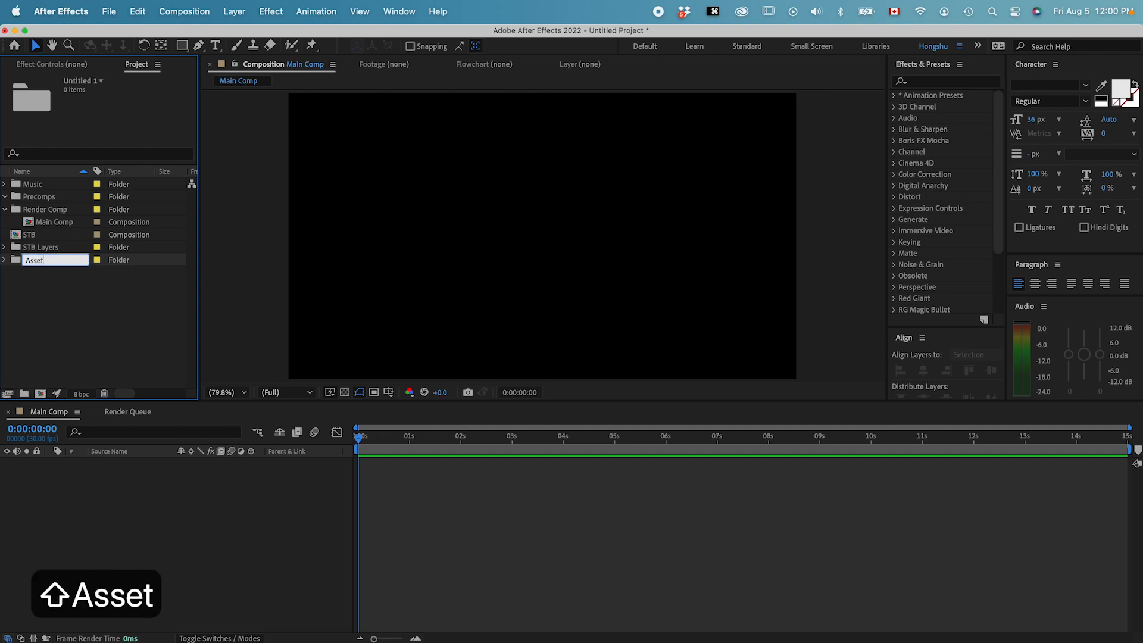
key(Return)
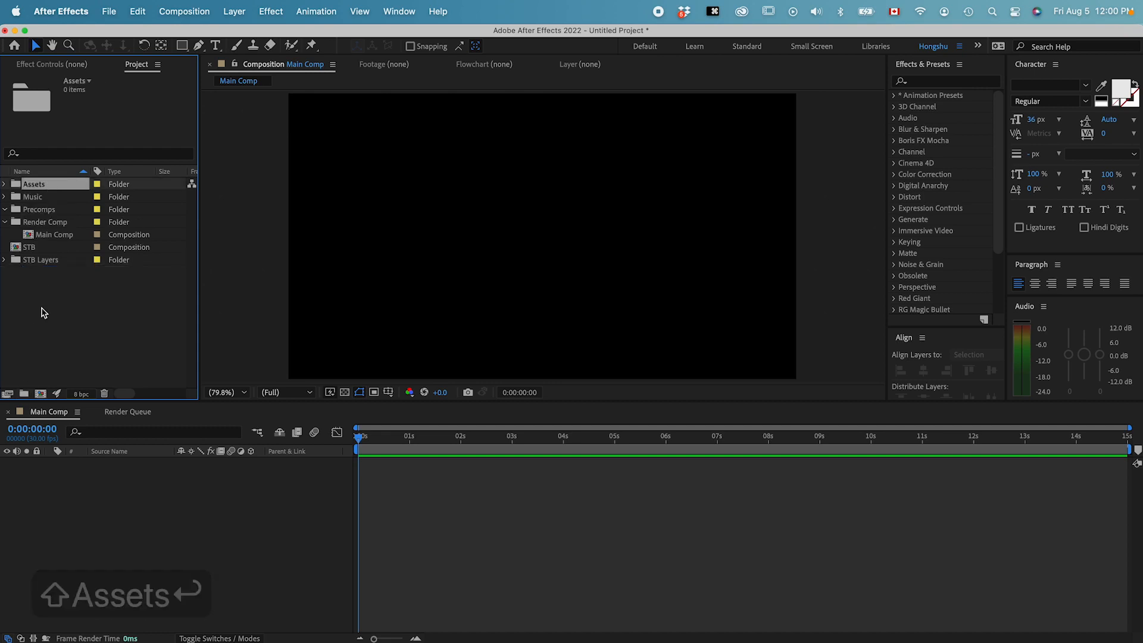
Step: Move the STB Layers folder into the Assets folder and expand both folders to show the layer files
drag(29, 267, 16, 186)
click(4, 184)
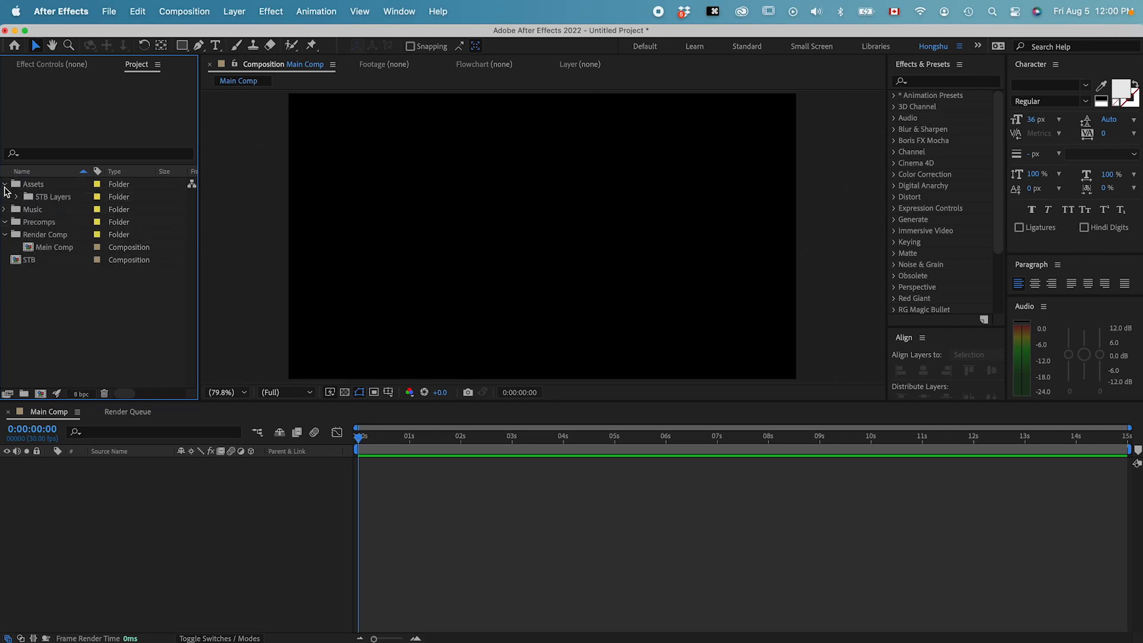
click(18, 197)
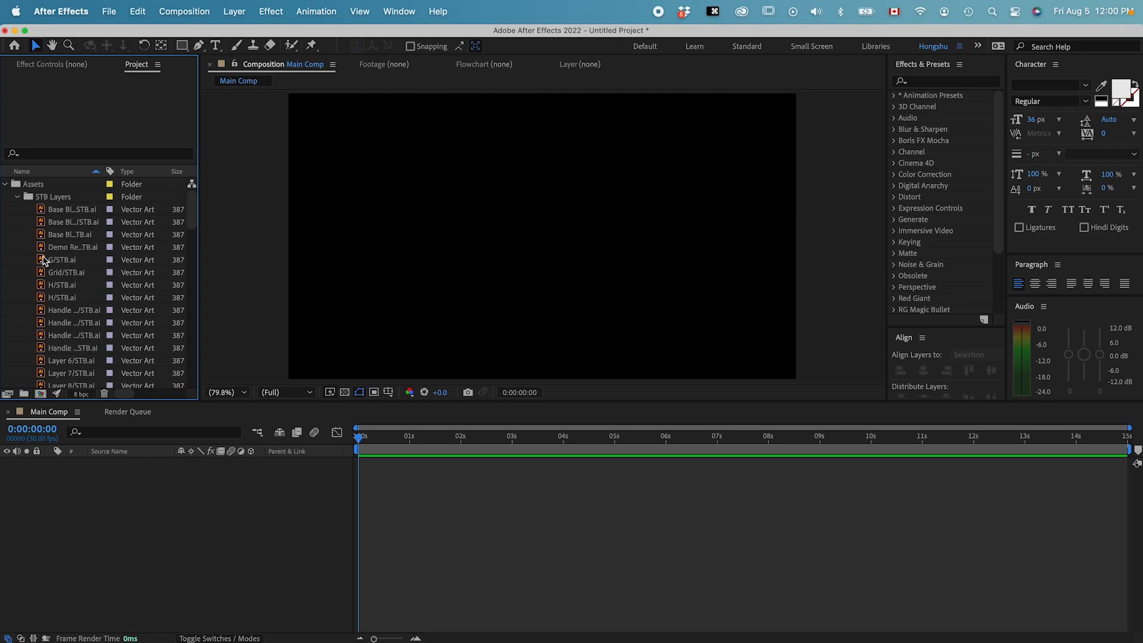
Step: Move the STB composition into the Precomps folder, with the Assets and Render Comp folders collapsed
click(4, 184)
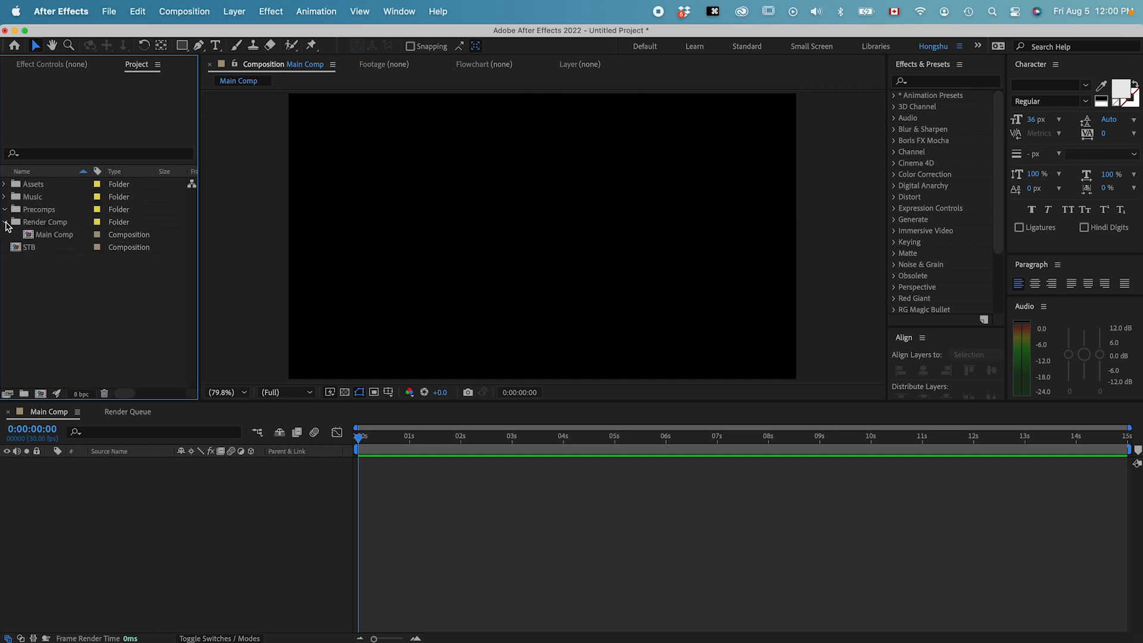
click(5, 222)
click(28, 235)
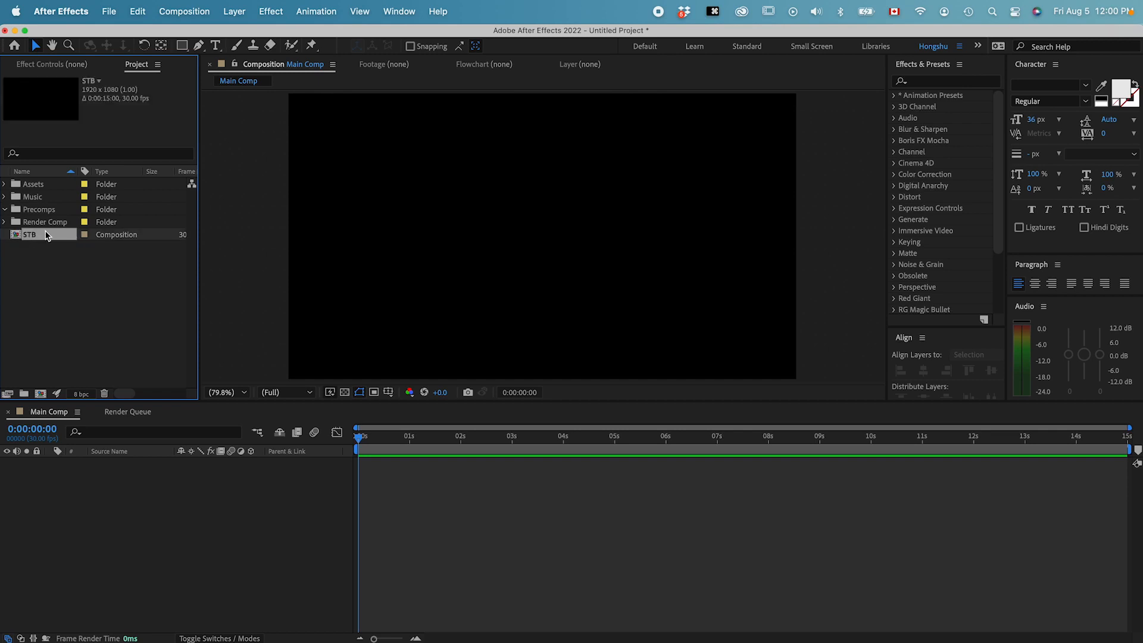
drag(45, 236, 35, 210)
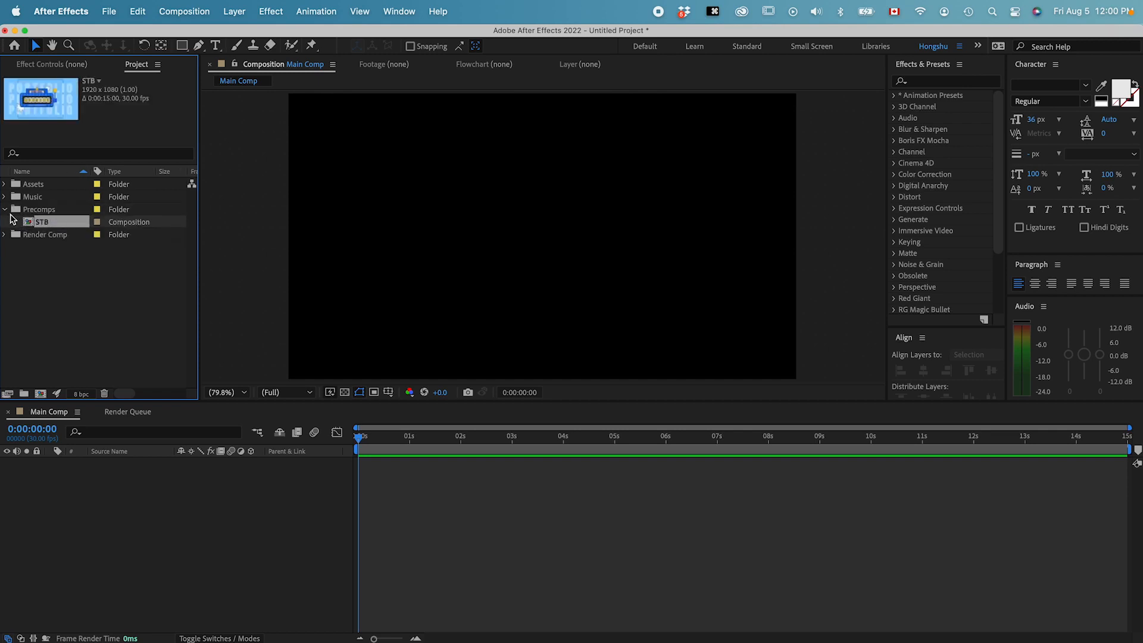
Step: Review the contents of the Assets, Music and Render Comp folders, including the files in STB Layers
click(5, 184)
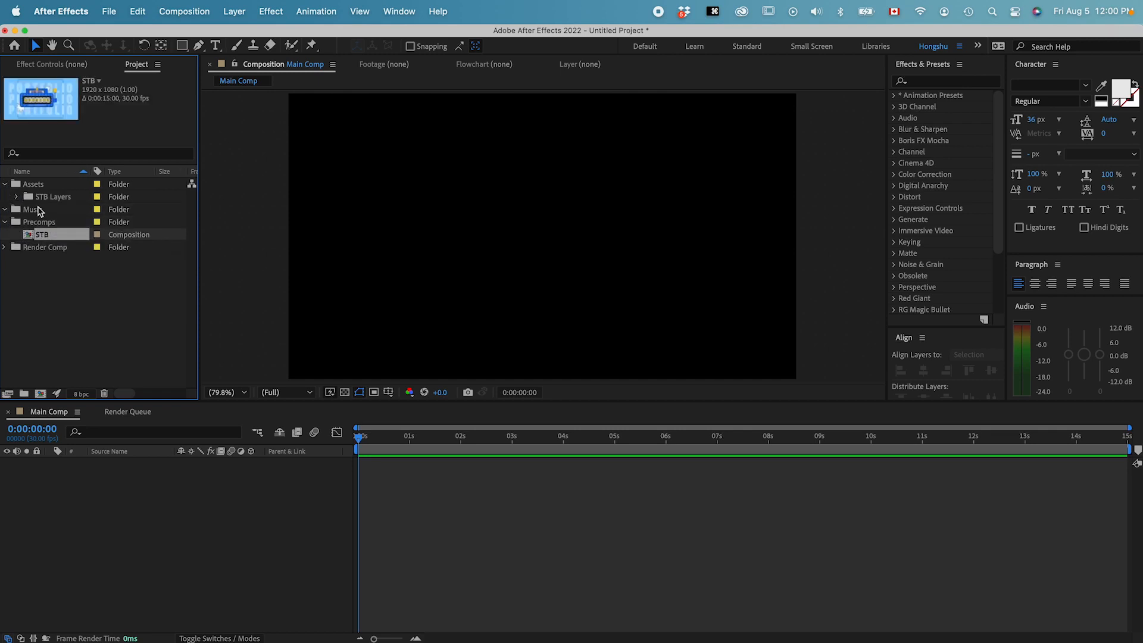
click(5, 247)
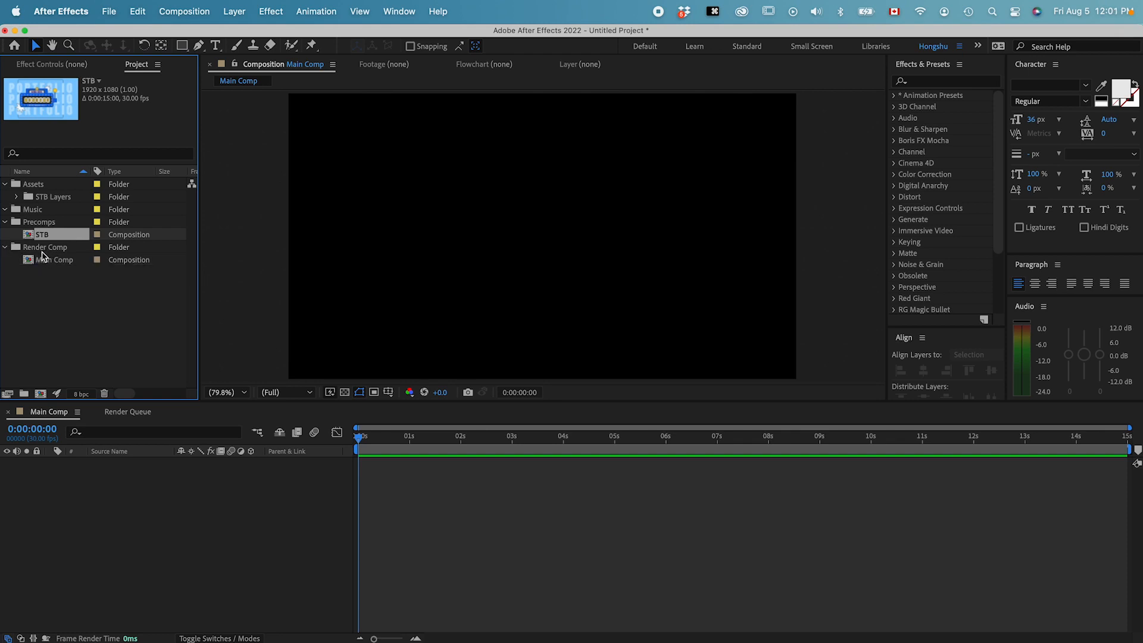
click(33, 209)
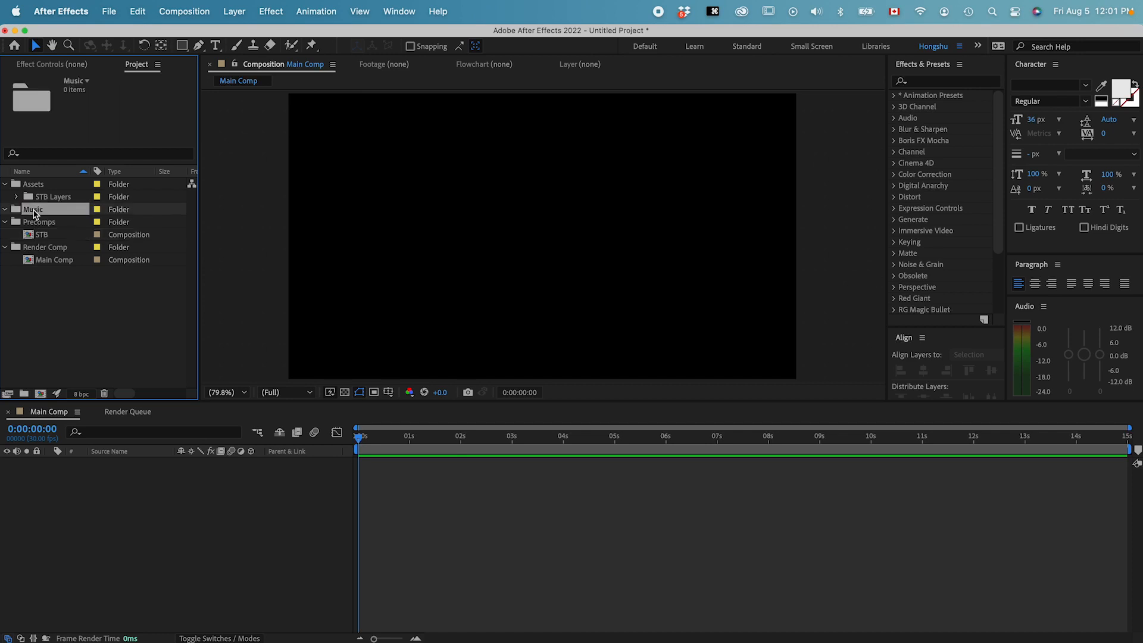
click(29, 187)
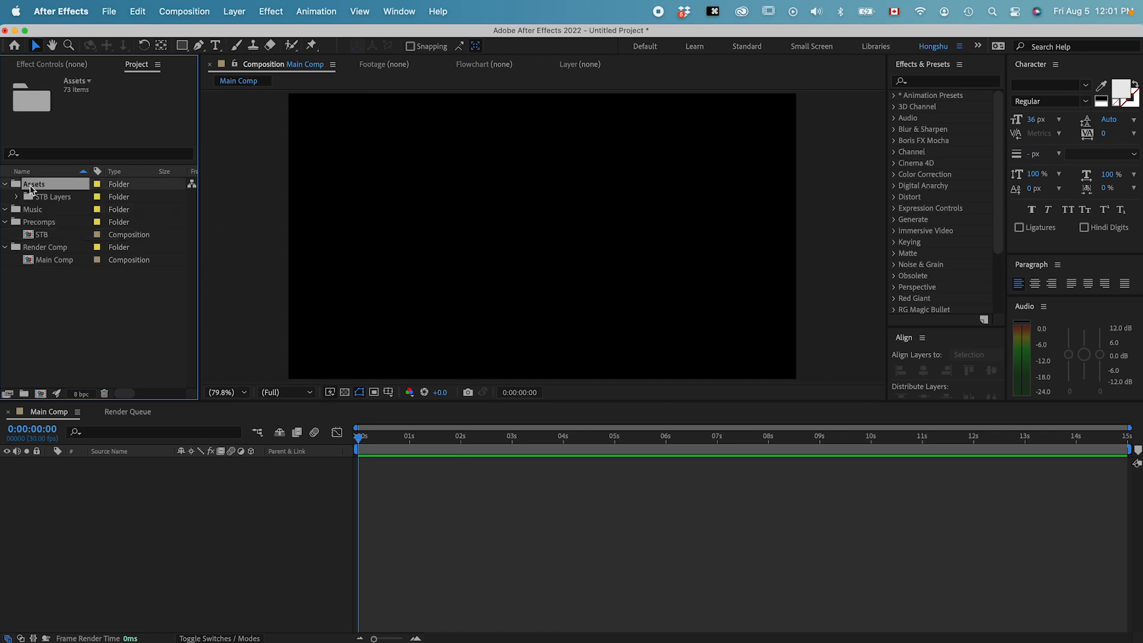
click(17, 197)
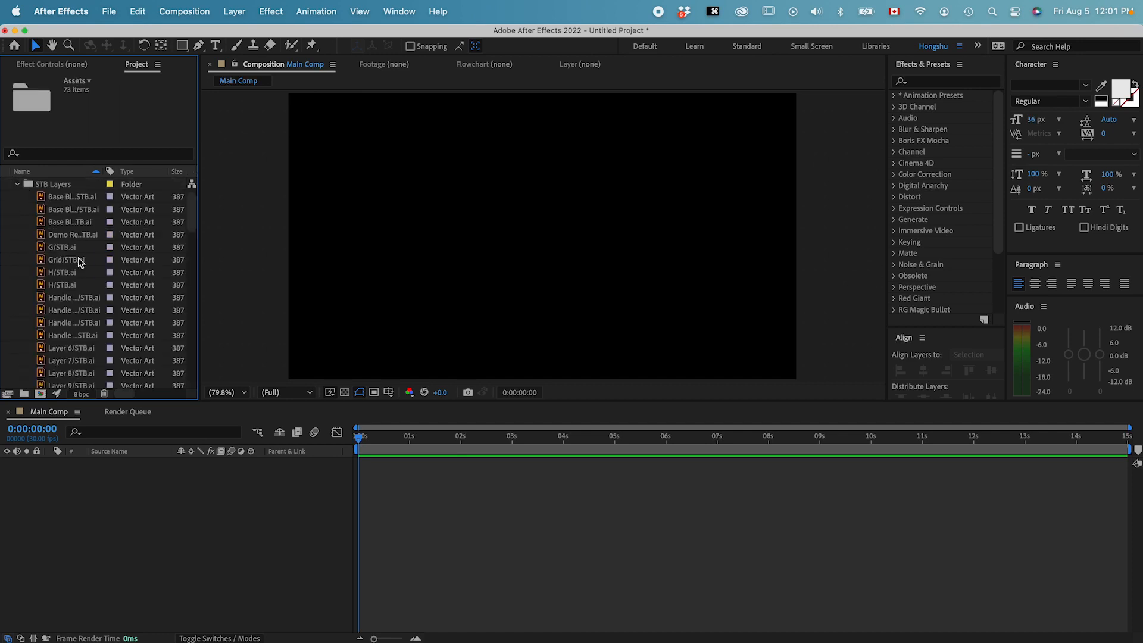
scroll(78, 307, down, 5)
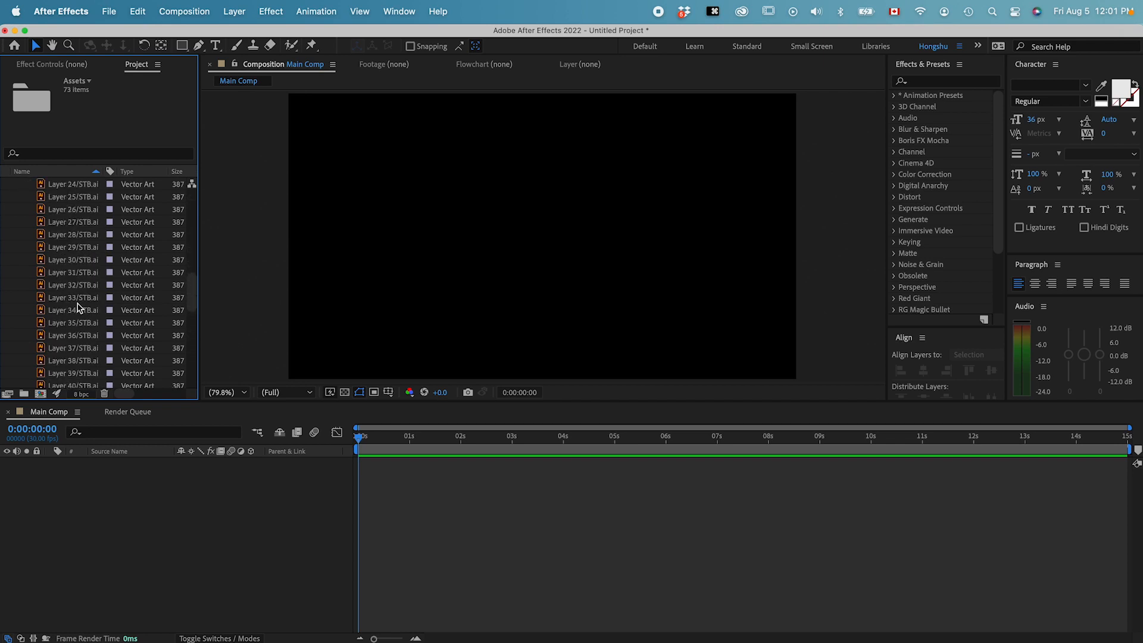
scroll(78, 306, up, 5)
click(18, 197)
click(5, 184)
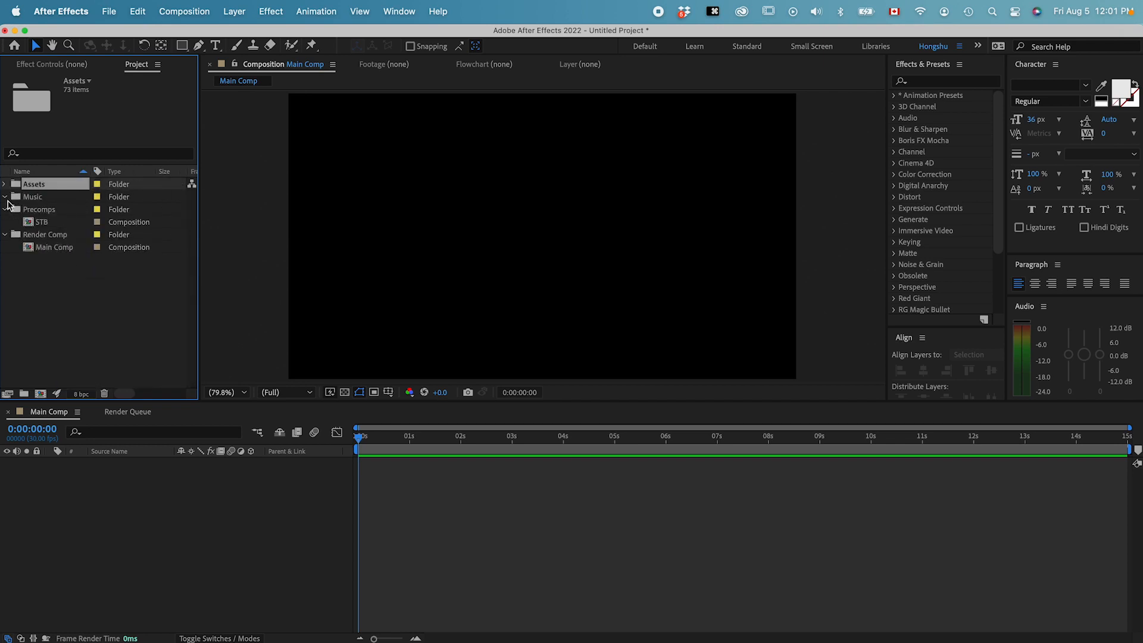
Step: Rename the Render Comp folder to 00_Render Comp so it sorts above the other folders
click(4, 235)
click(28, 235)
key(Return)
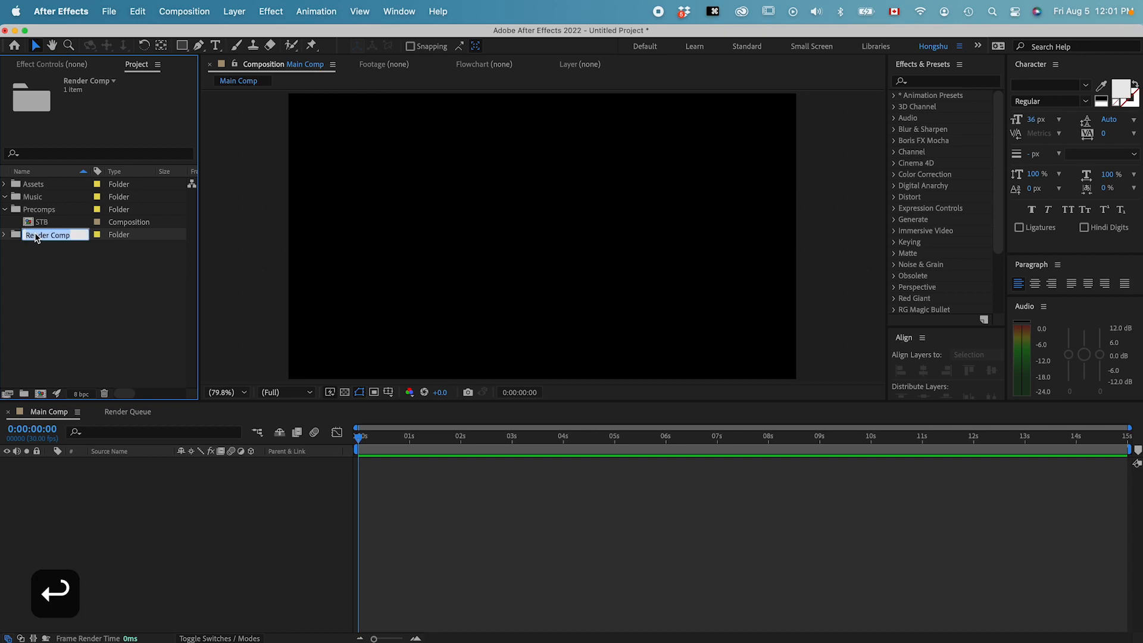
key(Left)
text()))
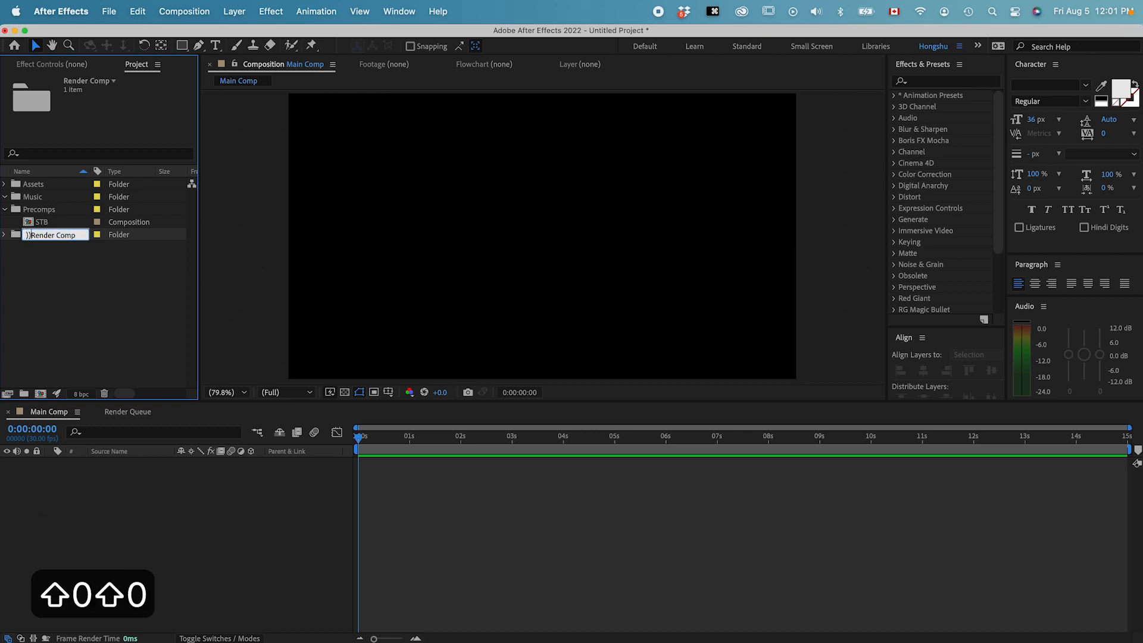
key(BackSpace)
key(BackSpace)
text(00_)
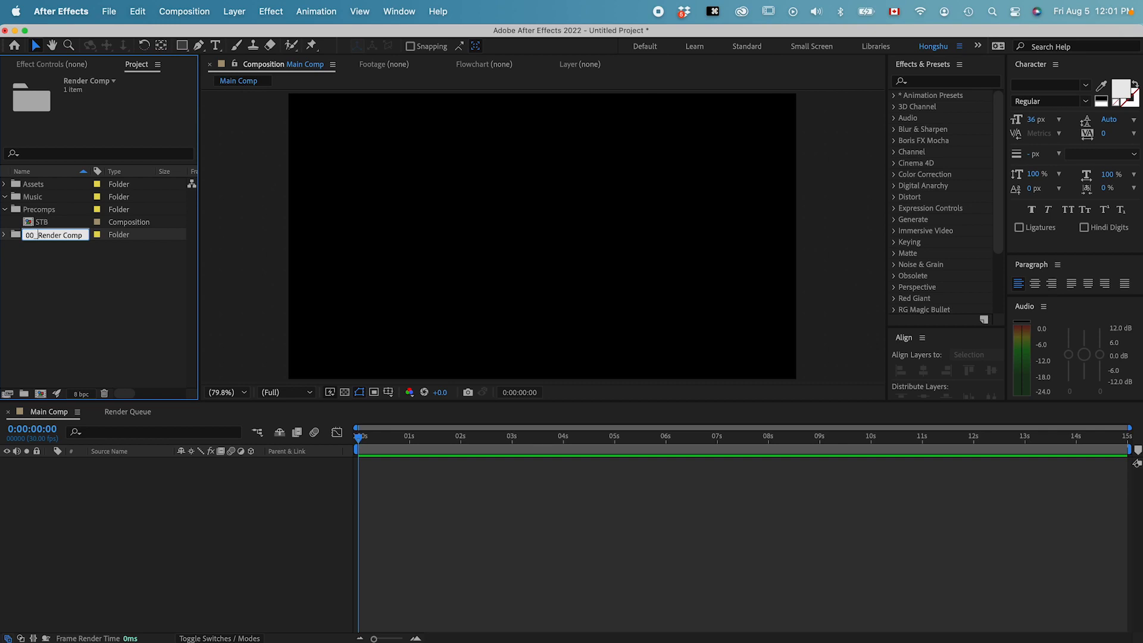
key(Return)
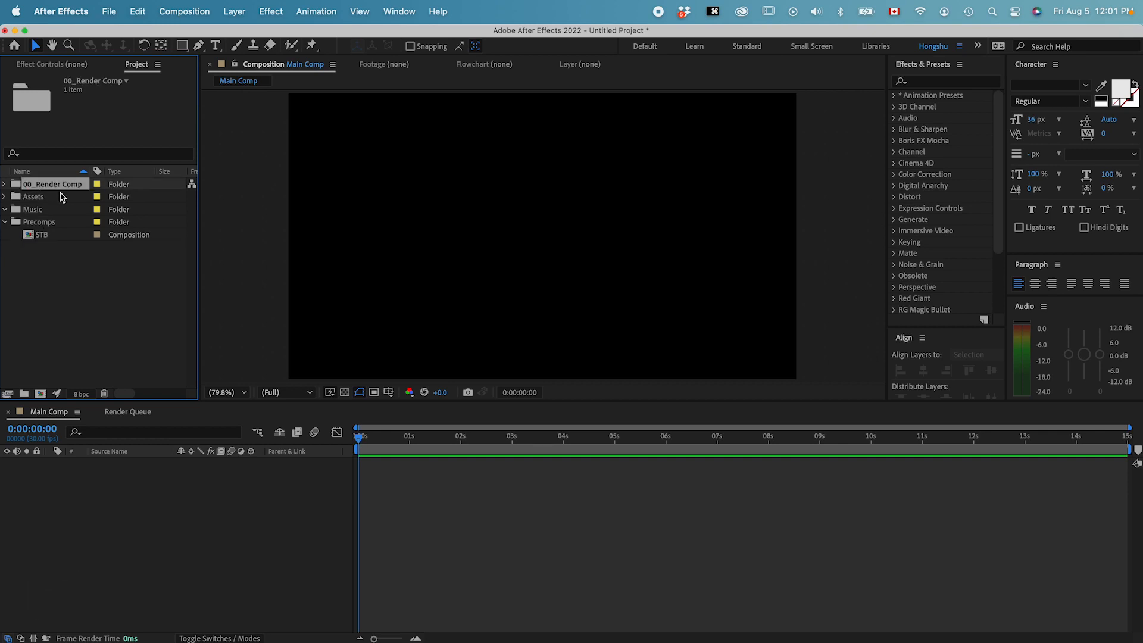
Step: Check Main Comp inside the 00_Render Comp folder, and open the STB composition from the Precomps folder to view its layers
click(6, 222)
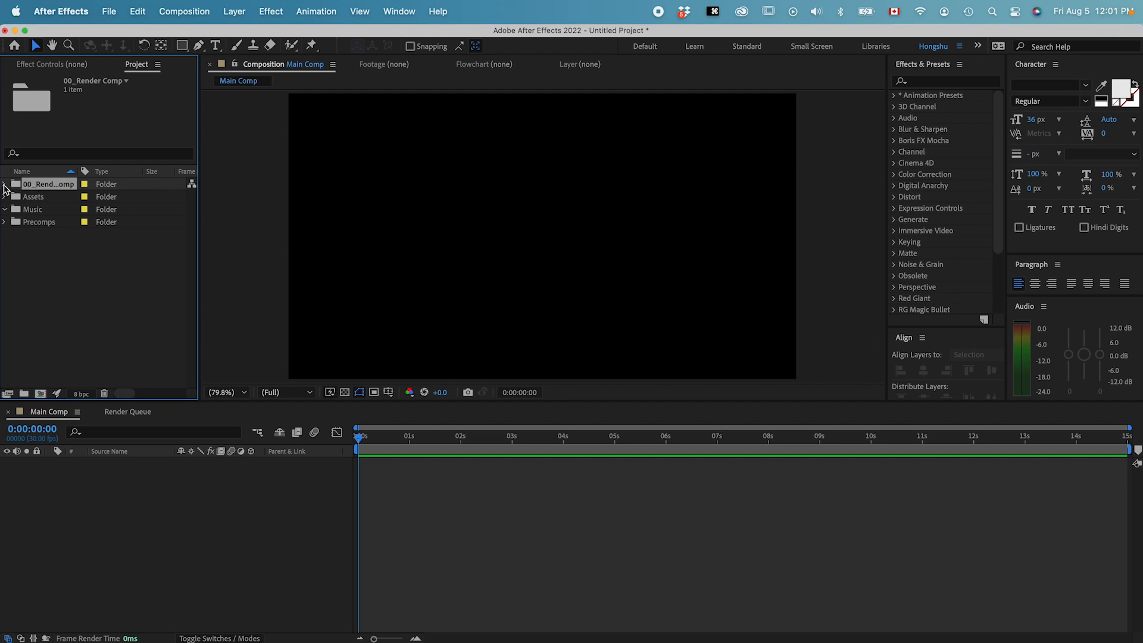
click(5, 184)
click(63, 199)
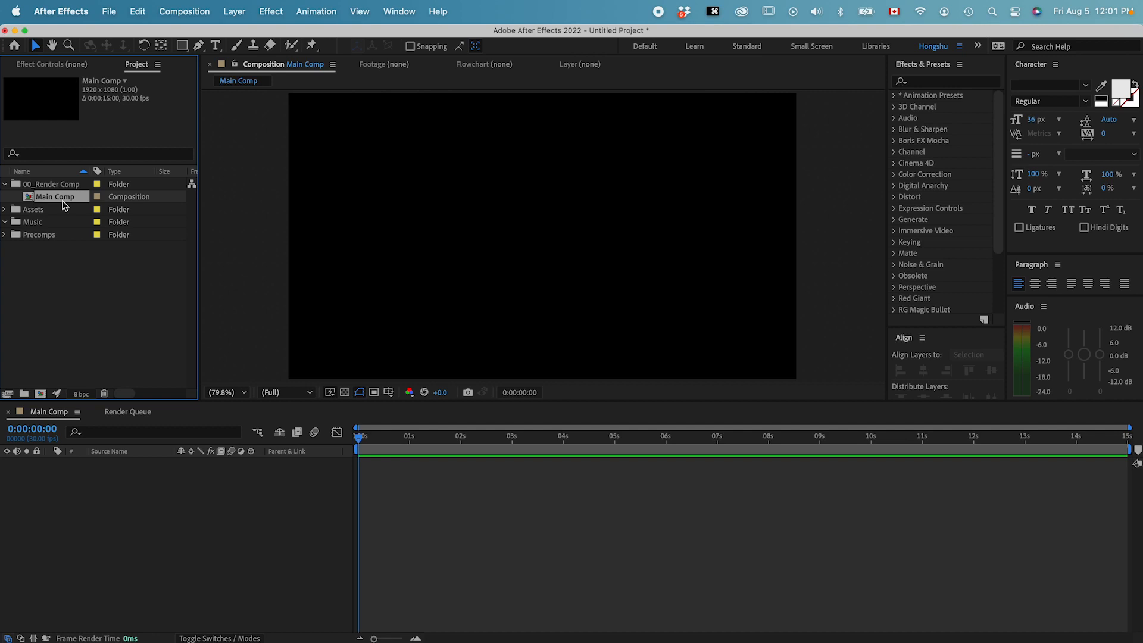
click(5, 184)
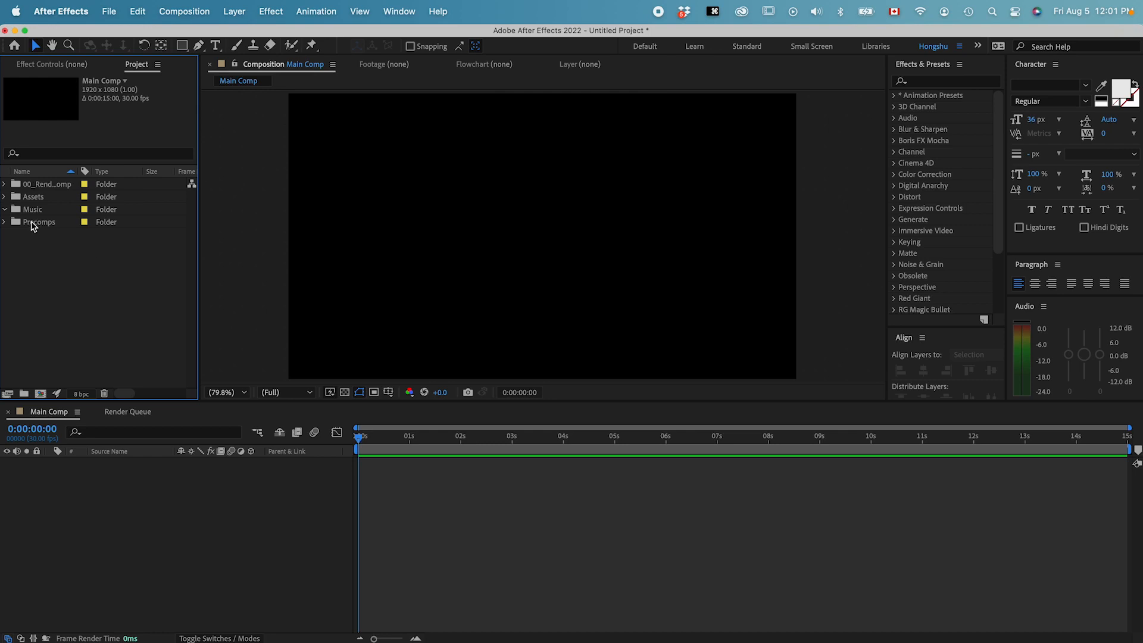
click(4, 222)
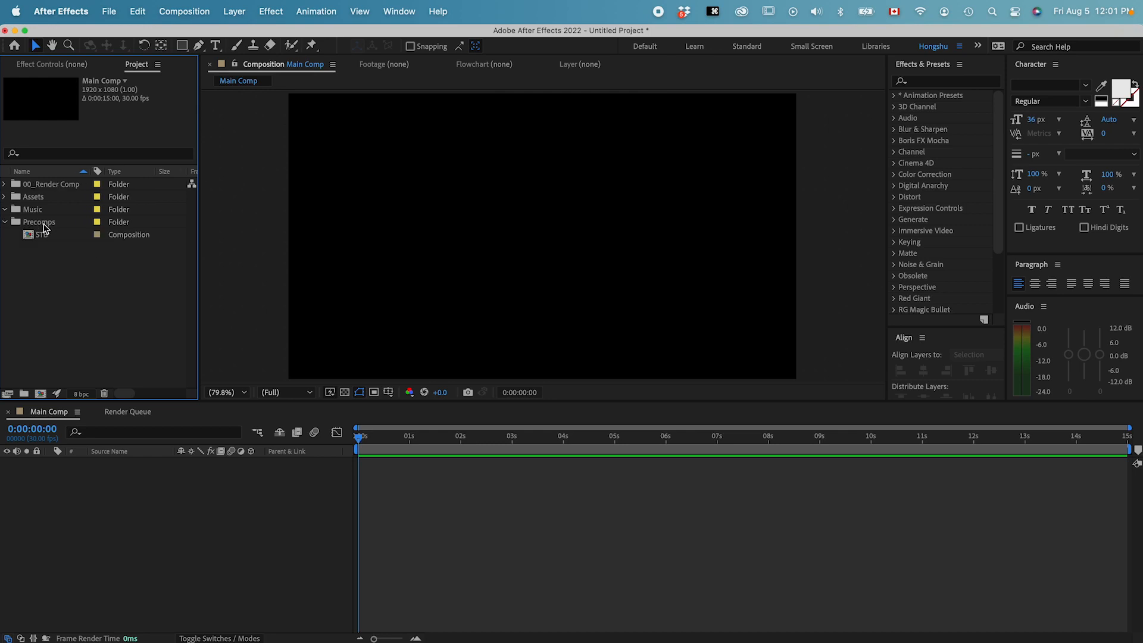
double_click(42, 237)
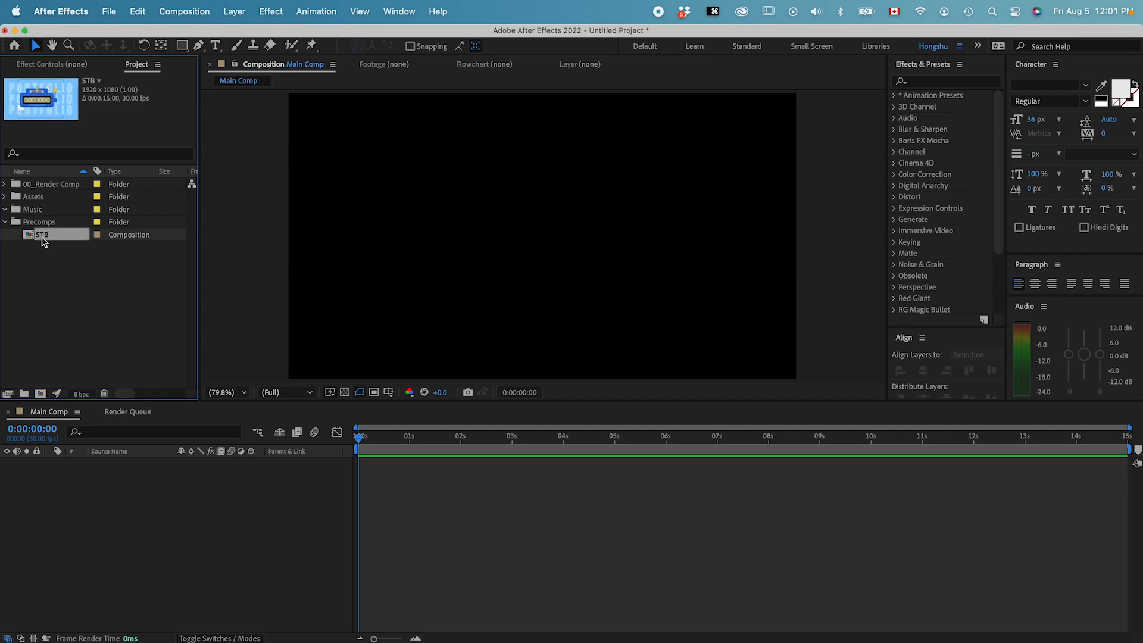
click(137, 475)
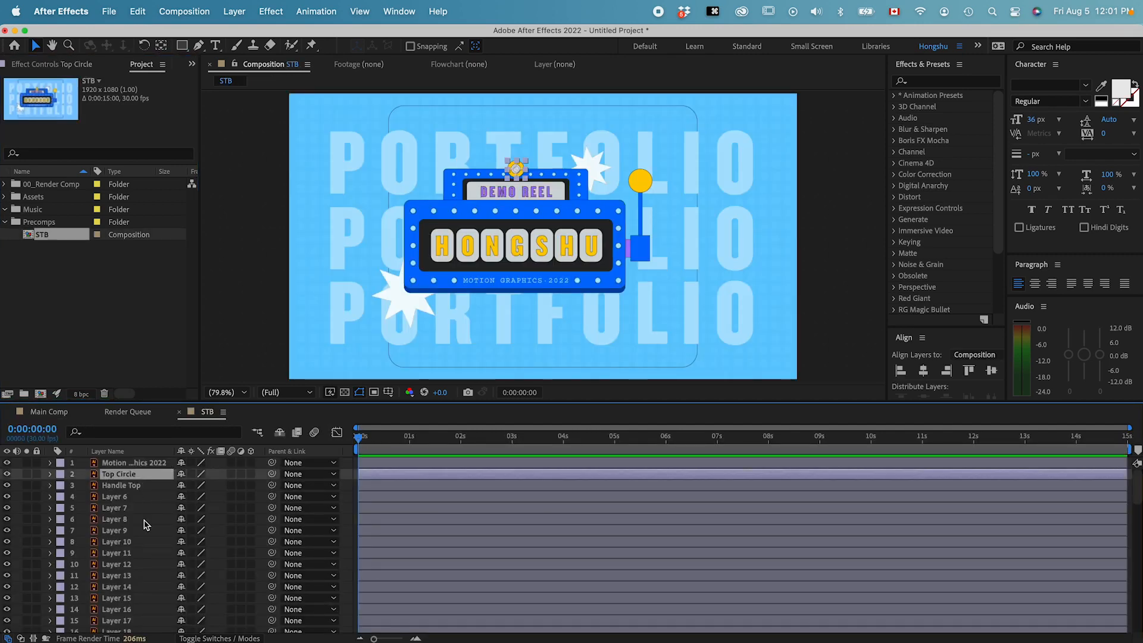
scroll(148, 525, down, 15)
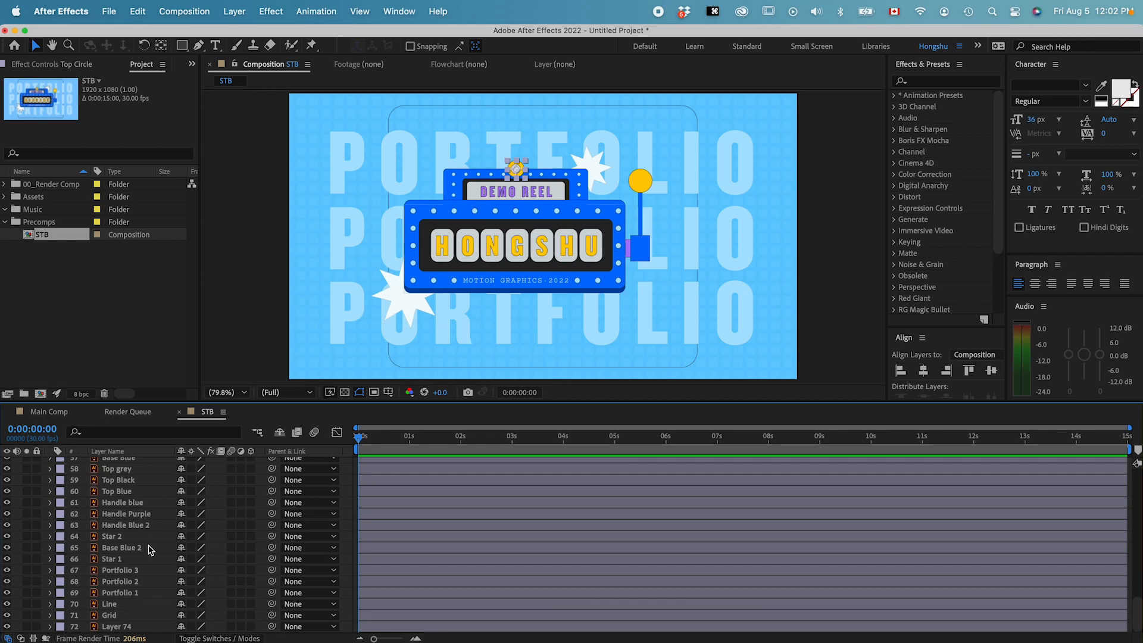
Step: Copy all layers of the STB composition into Main Comp and deselect them
key(super+a)
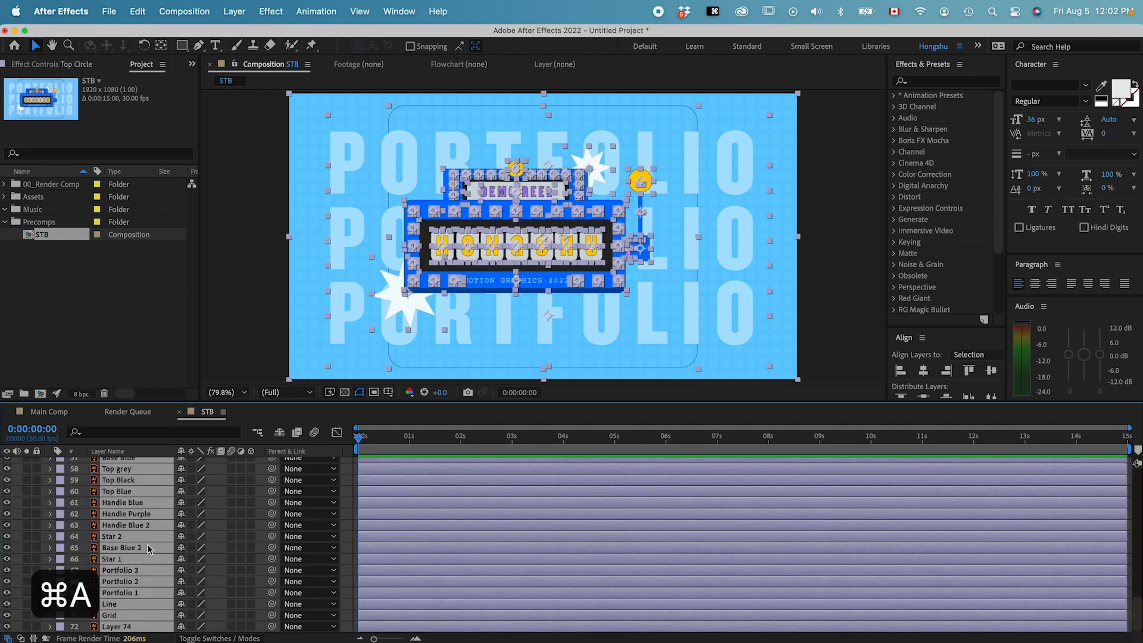
key(super+c)
click(42, 414)
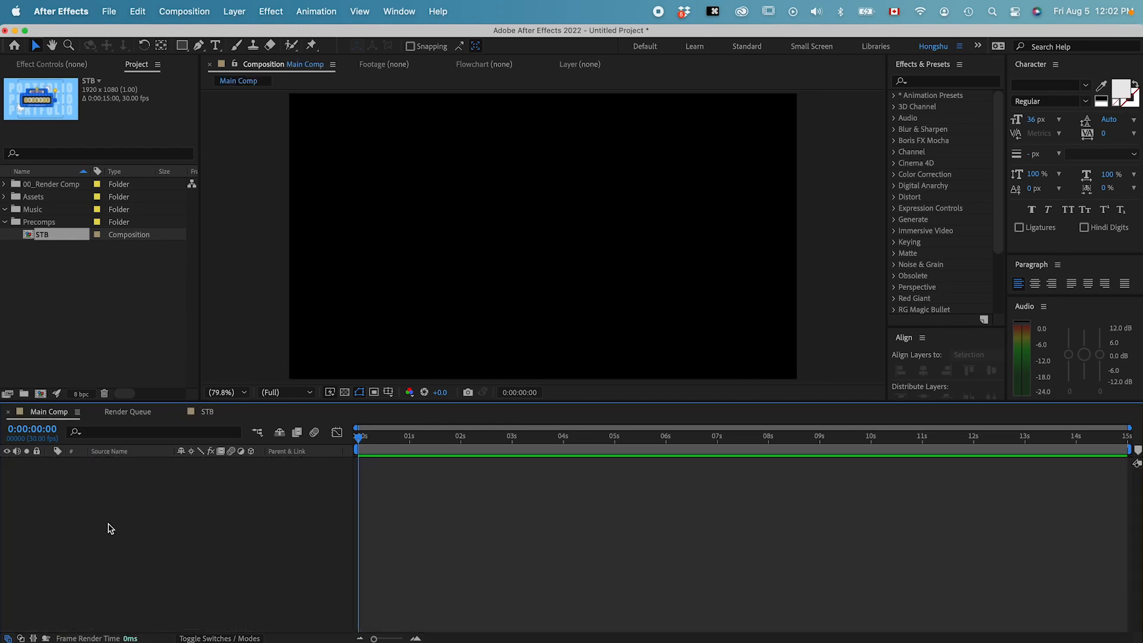
key(super+v)
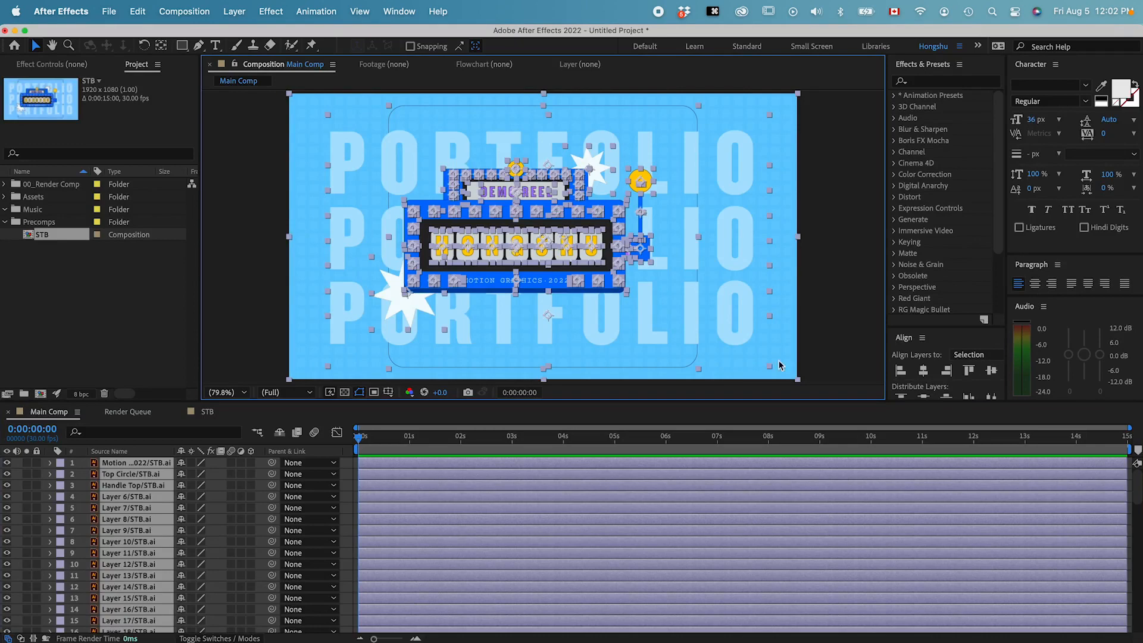
click(19, 525)
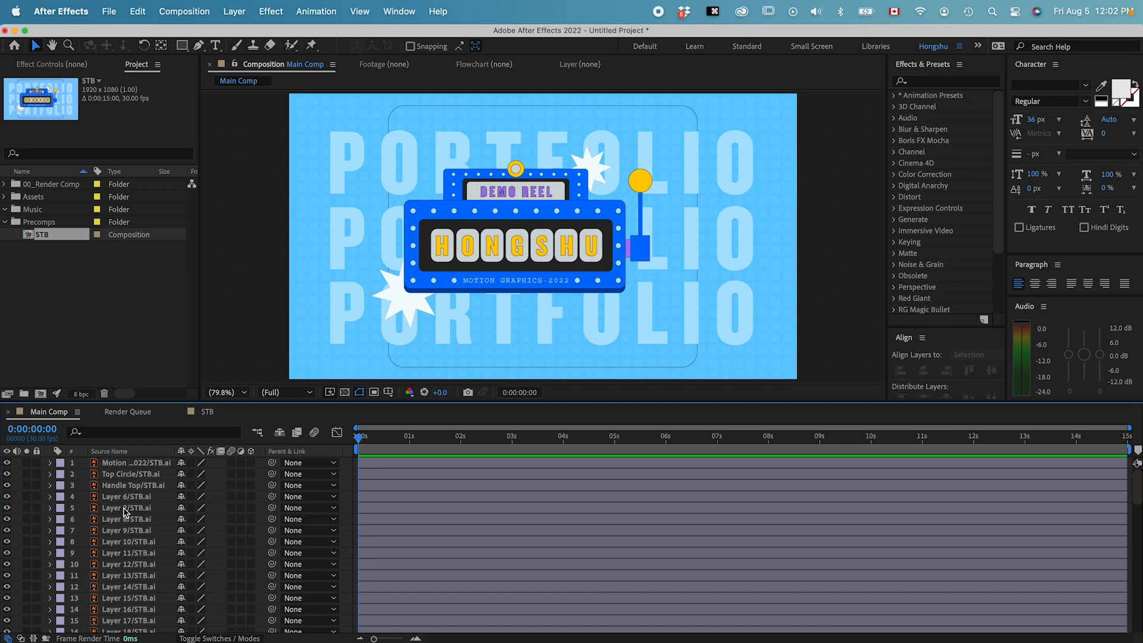
Step: Try the background layer Layer 74/STB.ai at the top of the stack, toggle its visibility, and return it to the bottom
scroll(123, 507, down, 15)
click(128, 625)
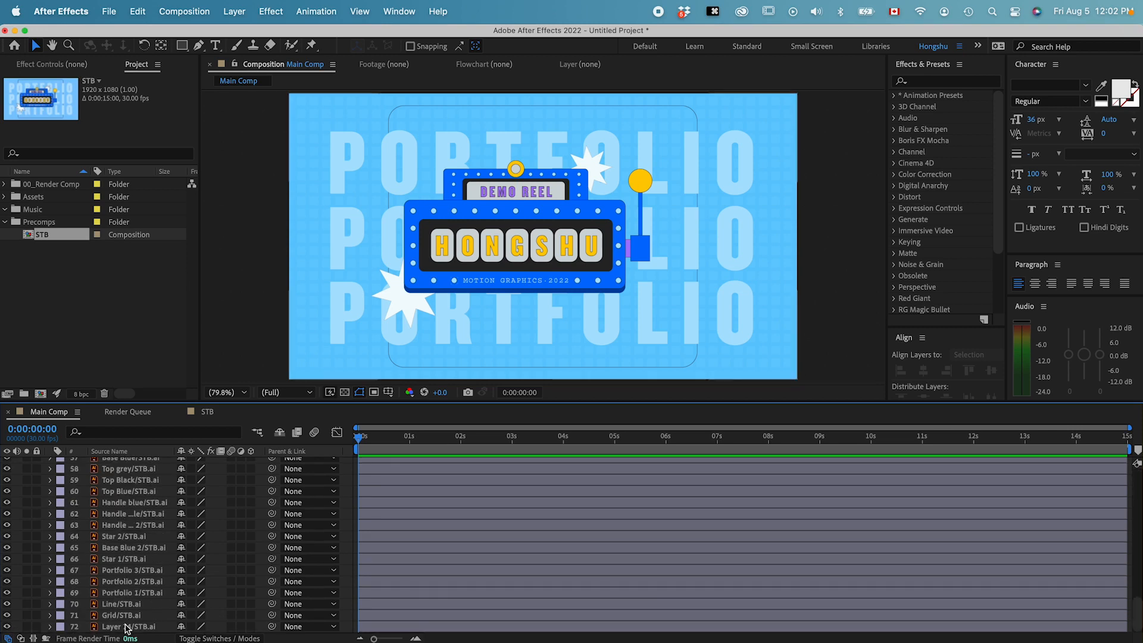
click(7, 627)
click(8, 627)
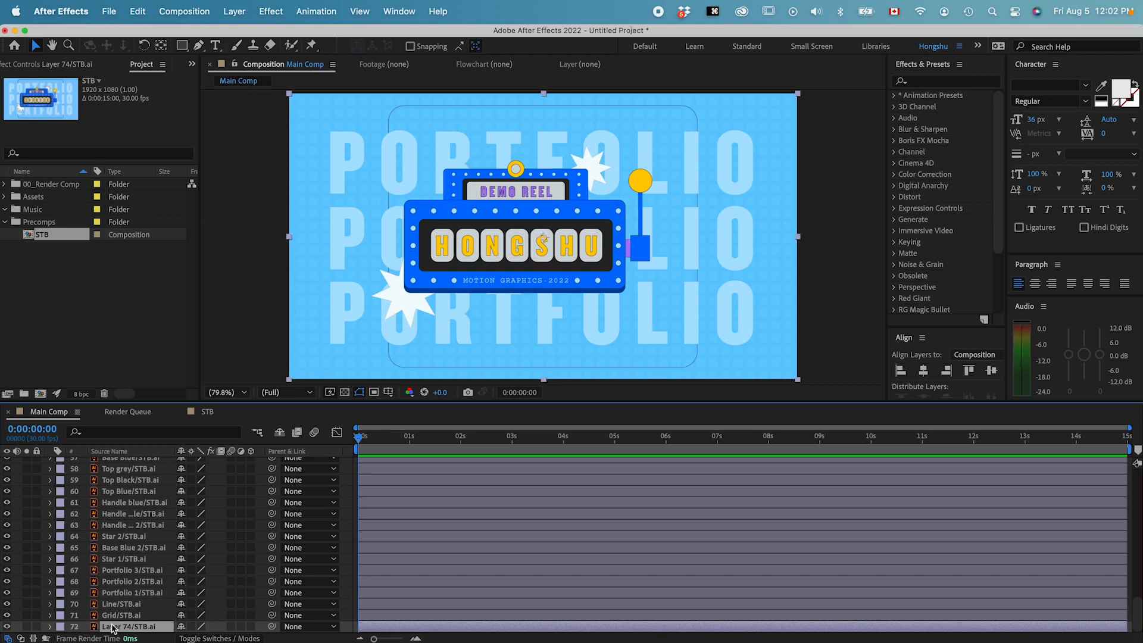
drag(113, 628, 130, 464)
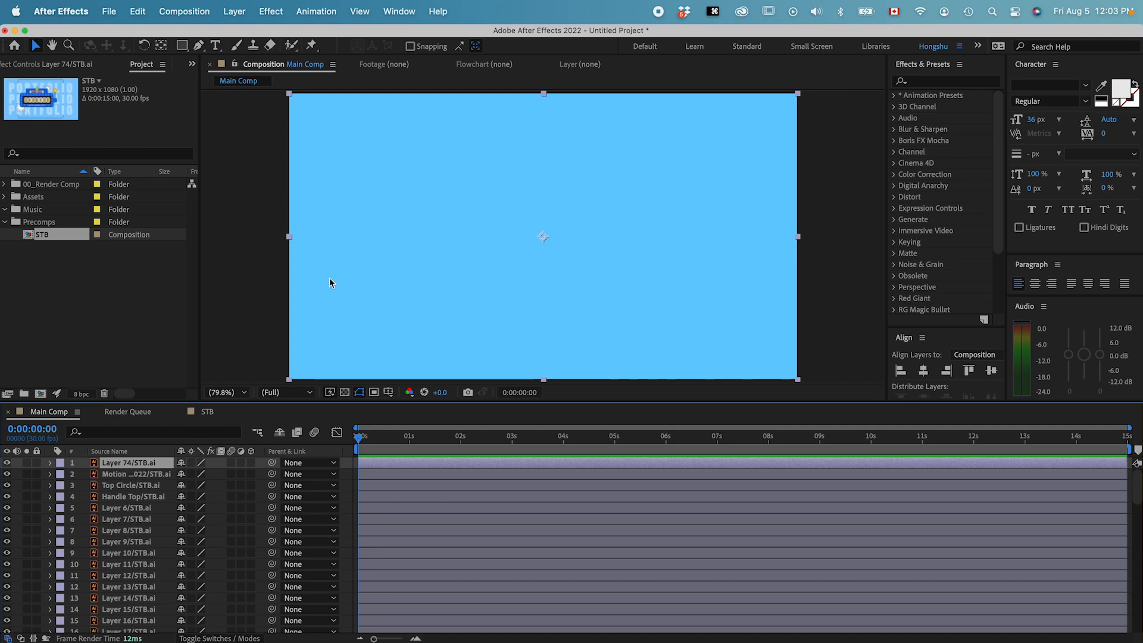
click(7, 465)
click(7, 464)
click(7, 464)
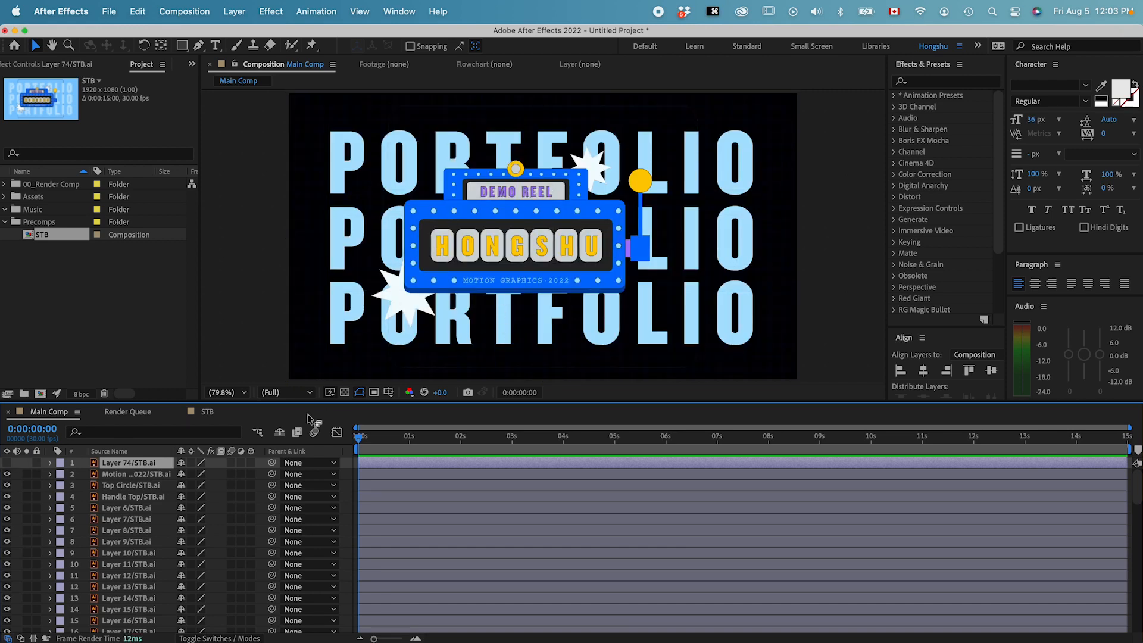
click(8, 463)
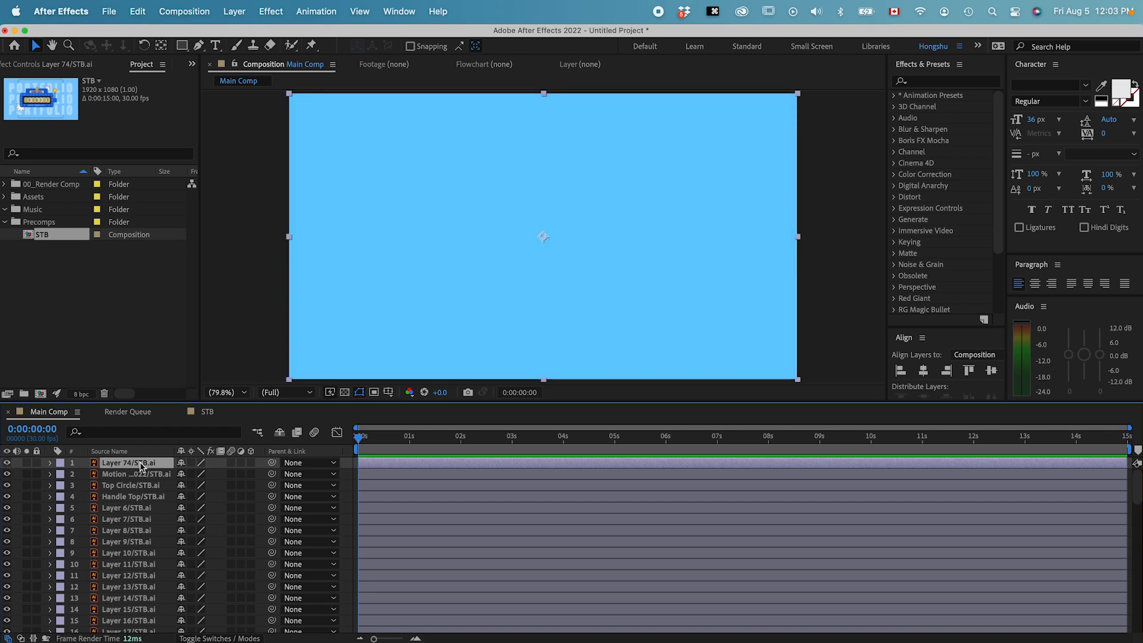
drag(143, 467, 136, 635)
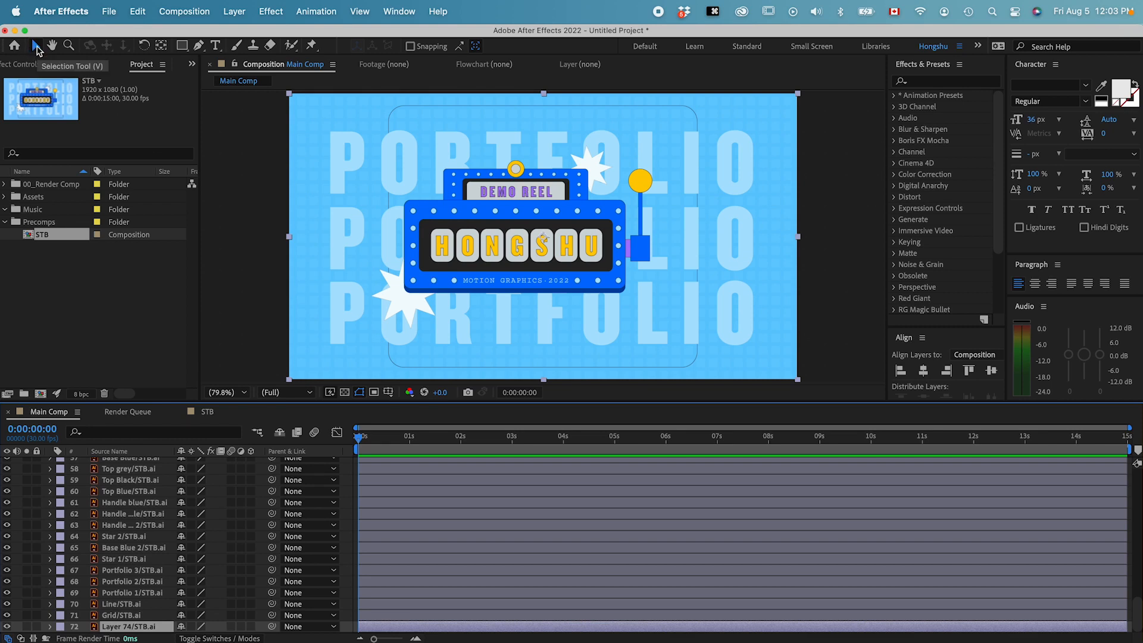
Step: Try repositioning the background layer in the Main Comp view, undoing each move
scroll(142, 512, up, 15)
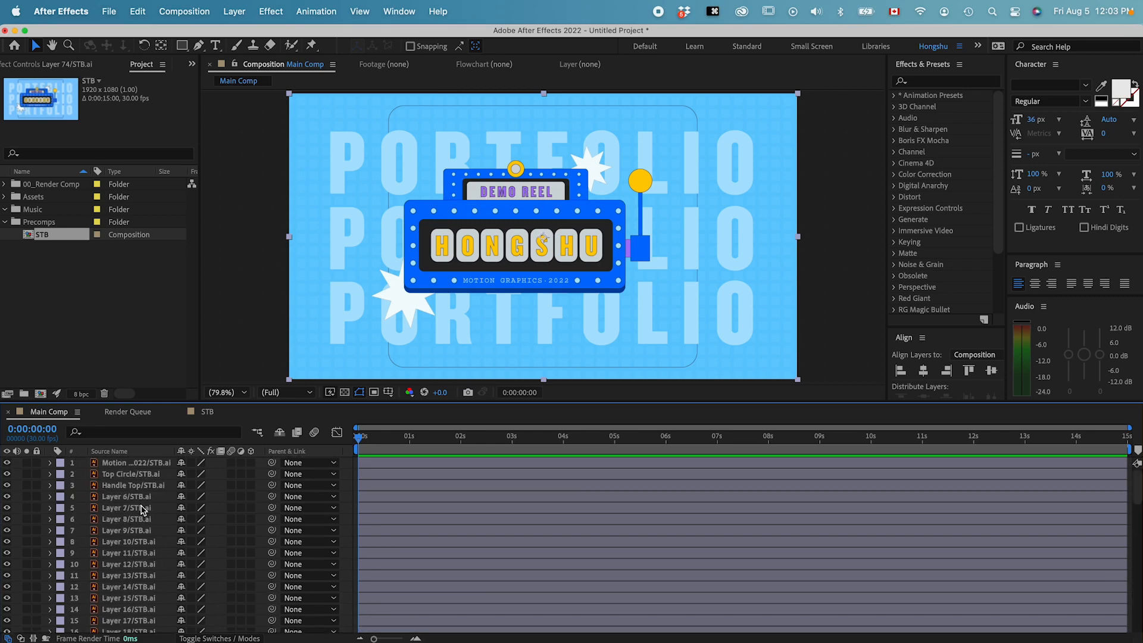
mouse_move(532, 257)
mouse_down()
mouse_move(499, 257)
mouse_move(536, 260)
mouse_up()
key(super+z)
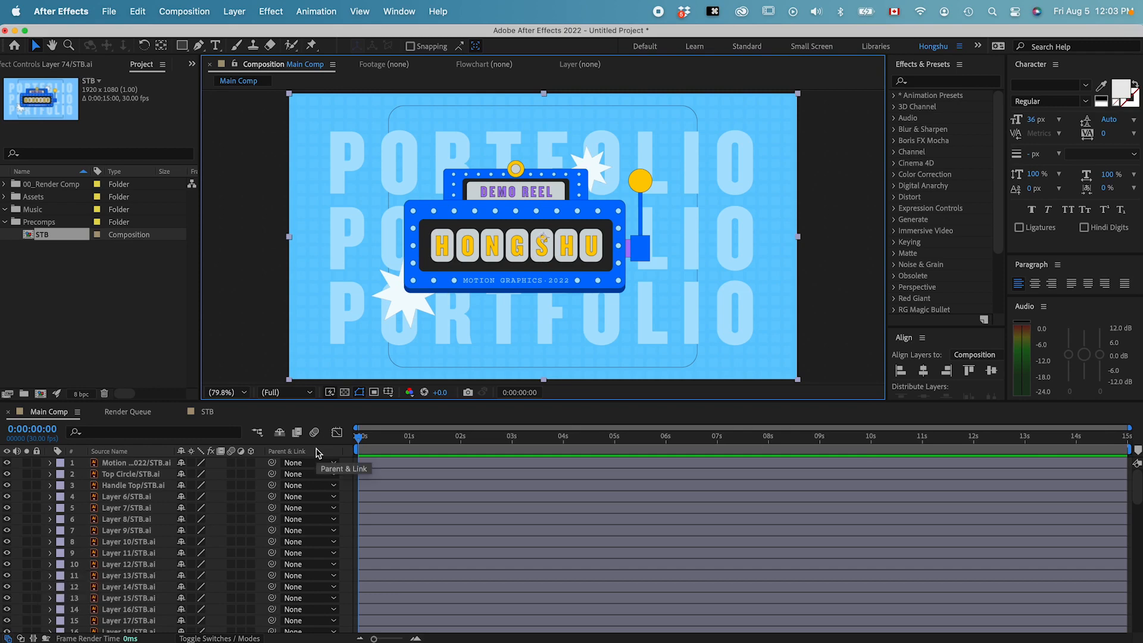
drag(310, 322, 234, 348)
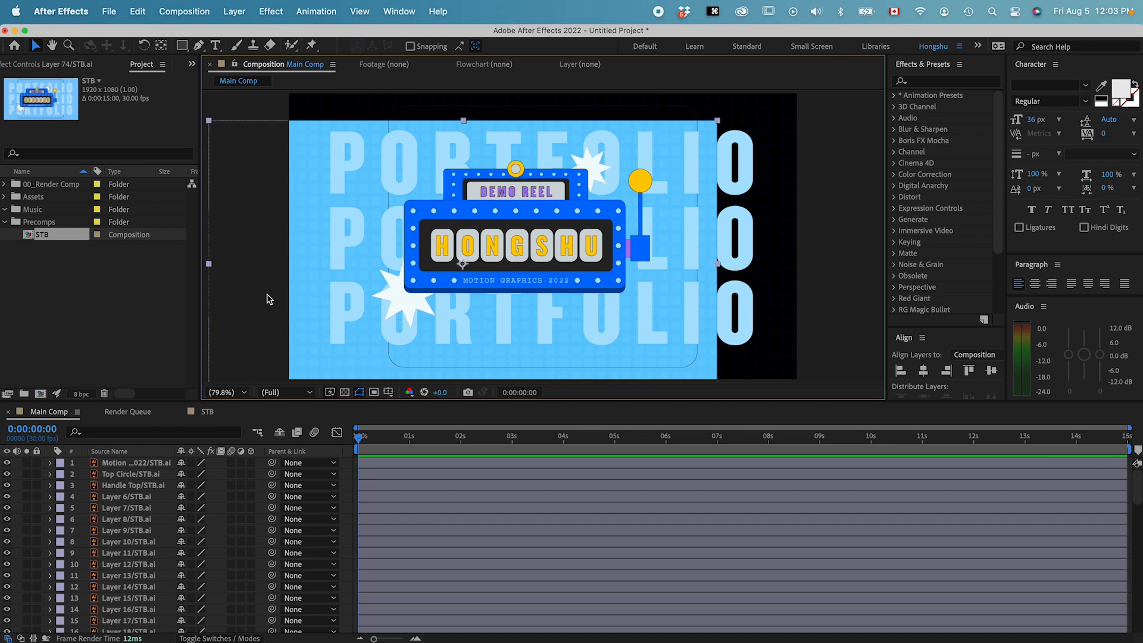
key(super+z)
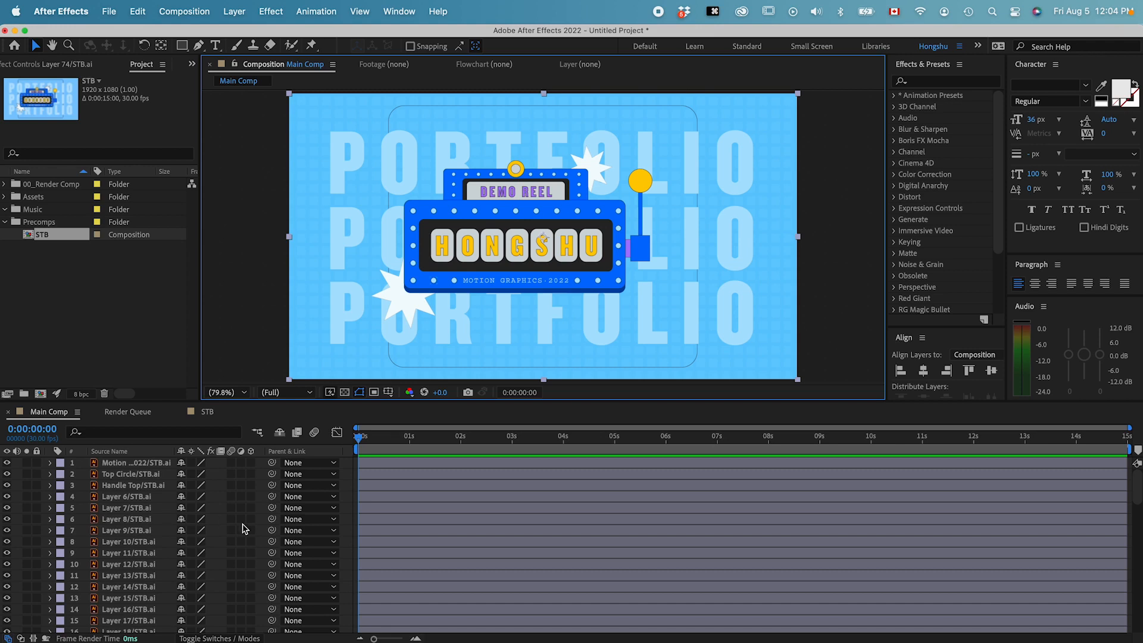
Step: Select the Motion Graphics text layer and individual light dots along the sign's border to identify their layers
click(128, 462)
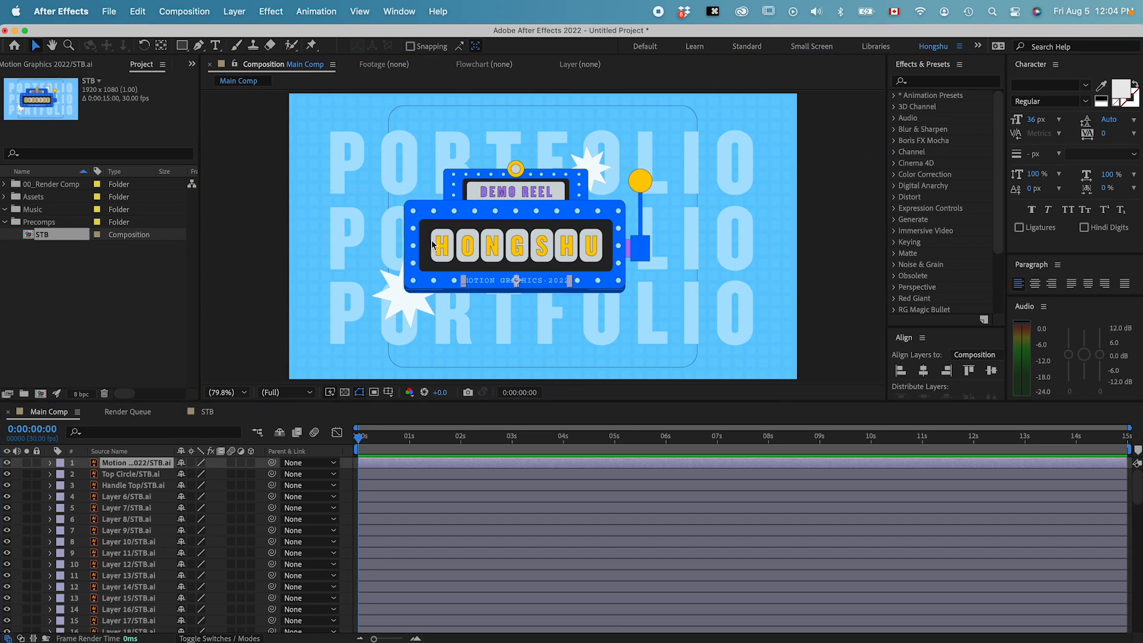
click(454, 281)
click(434, 281)
click(413, 281)
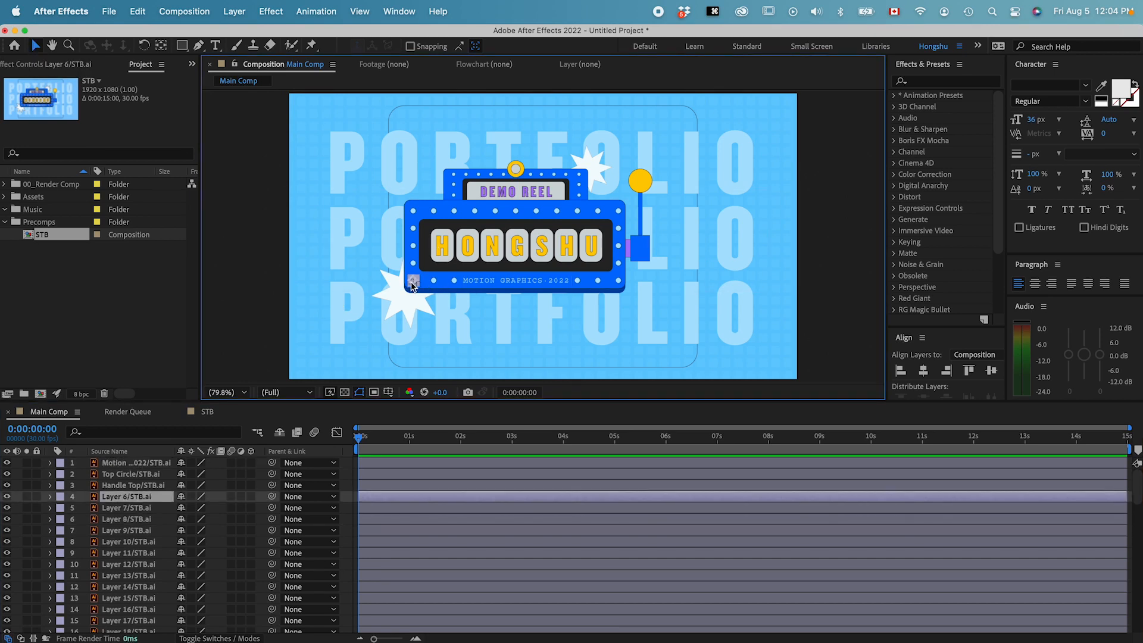
click(415, 264)
click(414, 245)
click(415, 229)
click(415, 214)
click(434, 212)
Step: Try moving a couple of the sign's upper light dots away from the border, undoing the moves
drag(425, 200, 423, 159)
drag(475, 210, 647, 171)
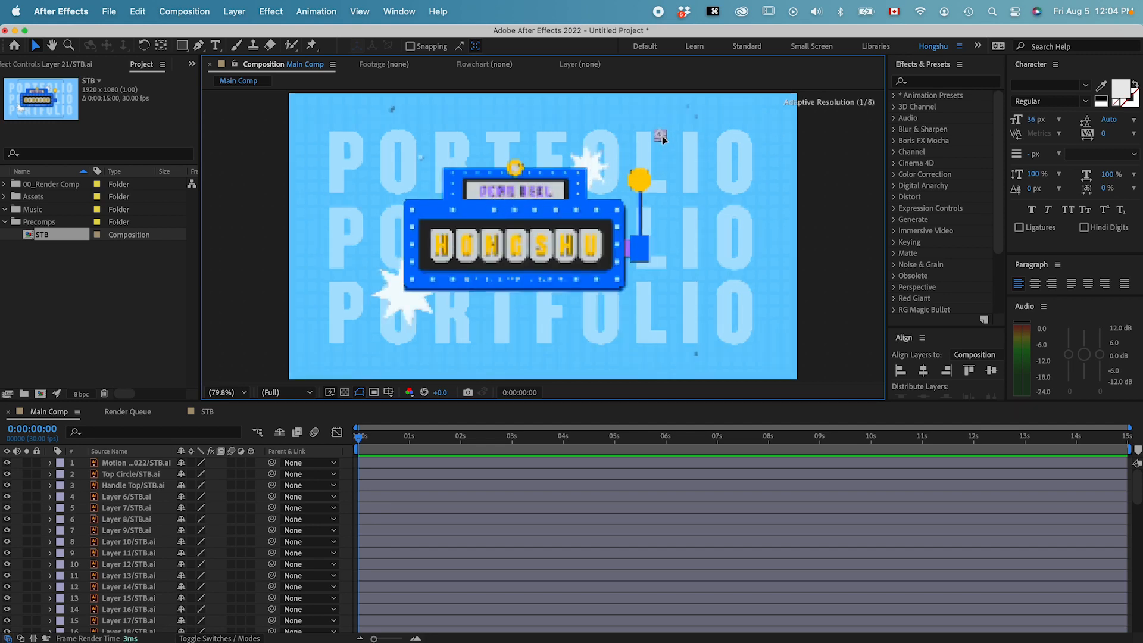
drag(641, 173, 466, 234)
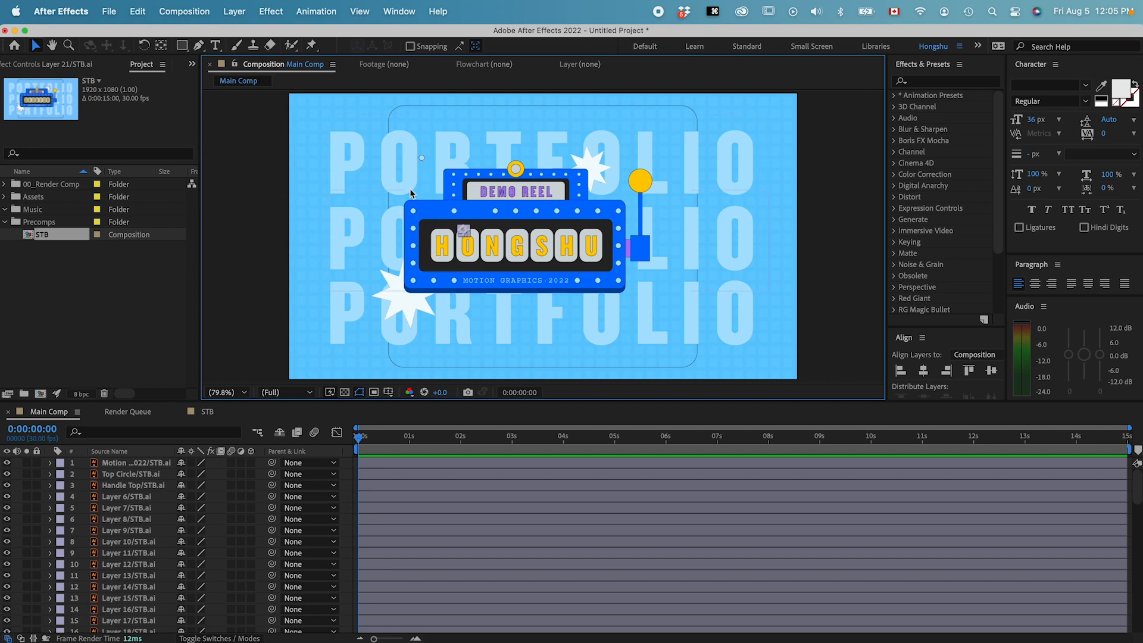
key(super+z)
key(super+z)
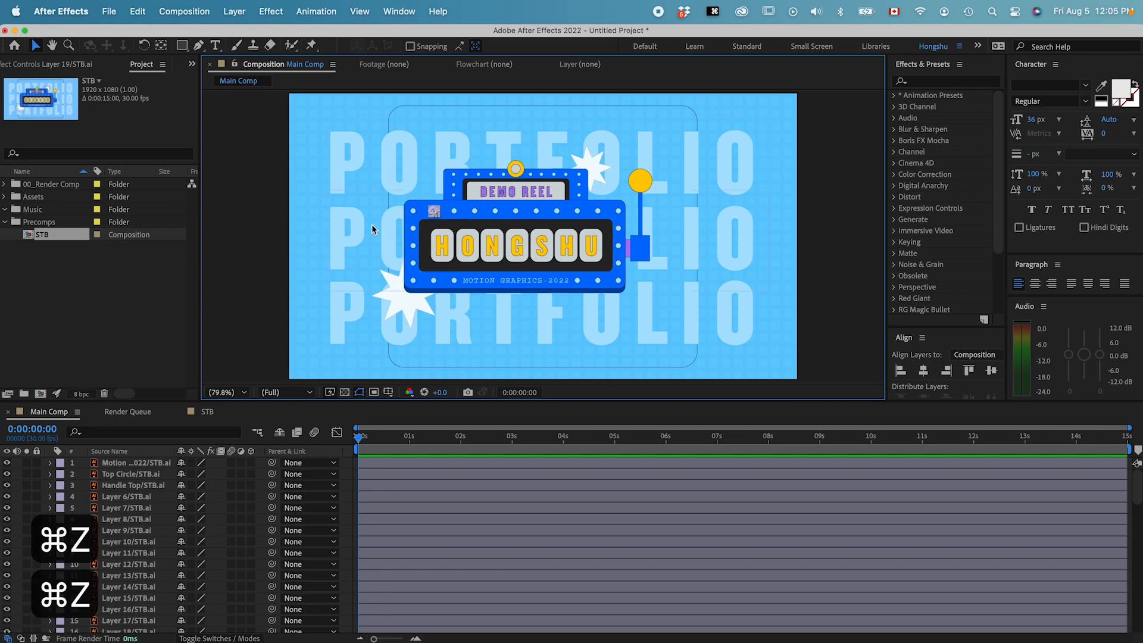
Step: Change the Fast Previews setting of the Main Comp view
click(303, 283)
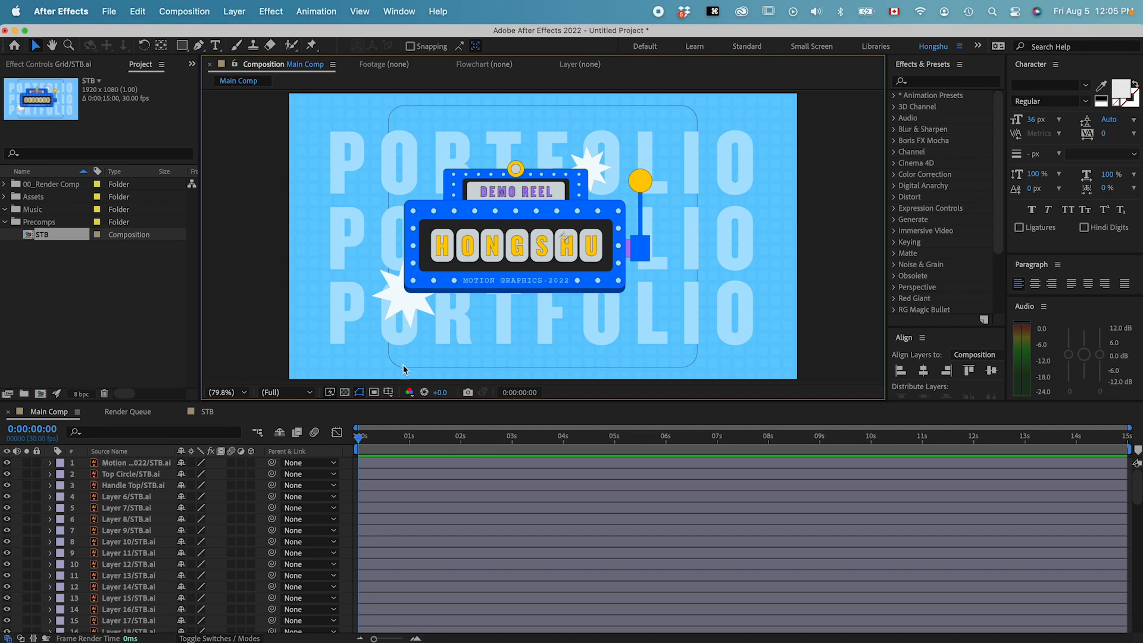
click(330, 392)
click(349, 406)
Step: Try dragging the light dots on the sign's side borders to check the preview quality, and undo every move
click(454, 281)
click(412, 281)
drag(412, 263, 390, 185)
drag(369, 231, 432, 266)
key(super+z)
mouse_move(619, 245)
mouse_down()
mouse_move(692, 157)
mouse_move(625, 218)
mouse_move(522, 229)
mouse_move(635, 239)
mouse_up()
key(super+z)
key(super+z)
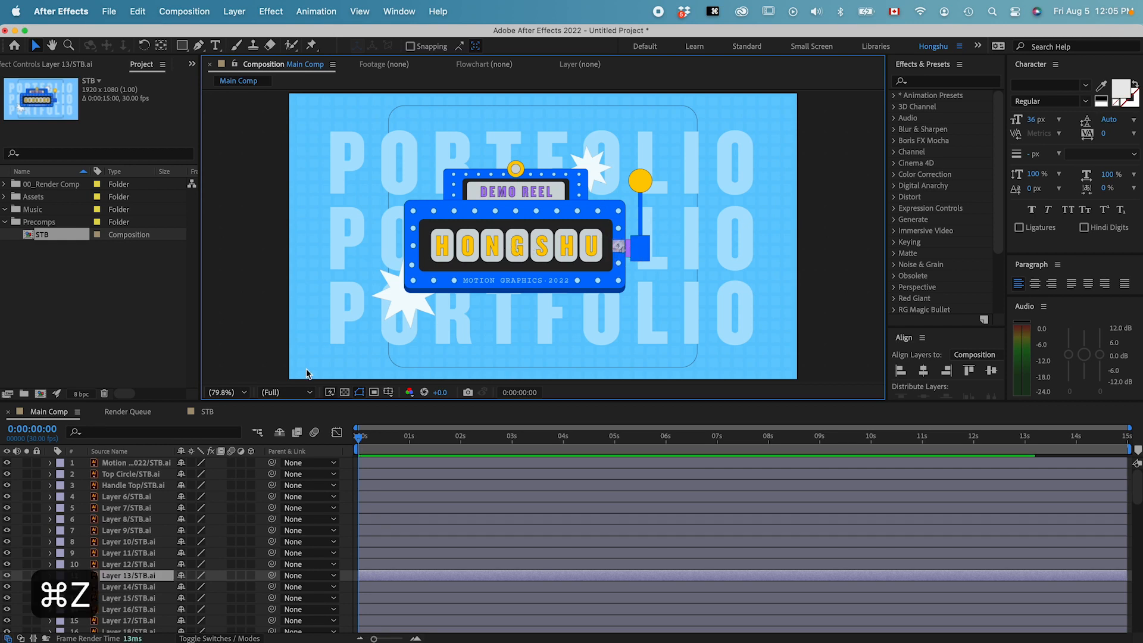
key(super+z)
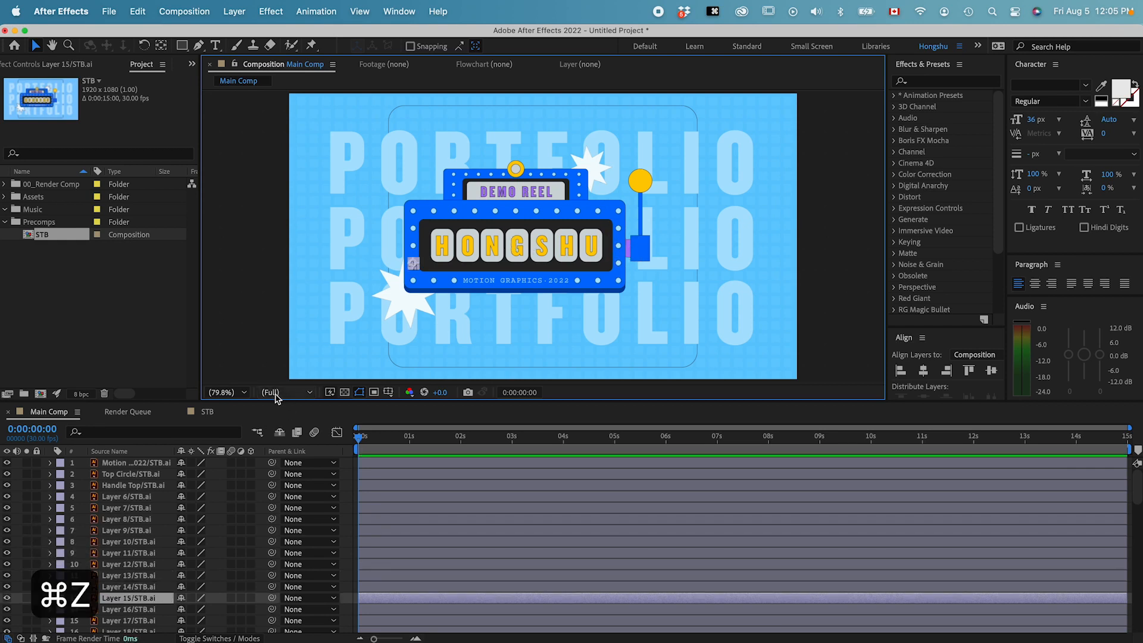
Step: Try the Half and Quarter preview resolutions on Main Comp and compare the sharpness of the artwork
click(295, 397)
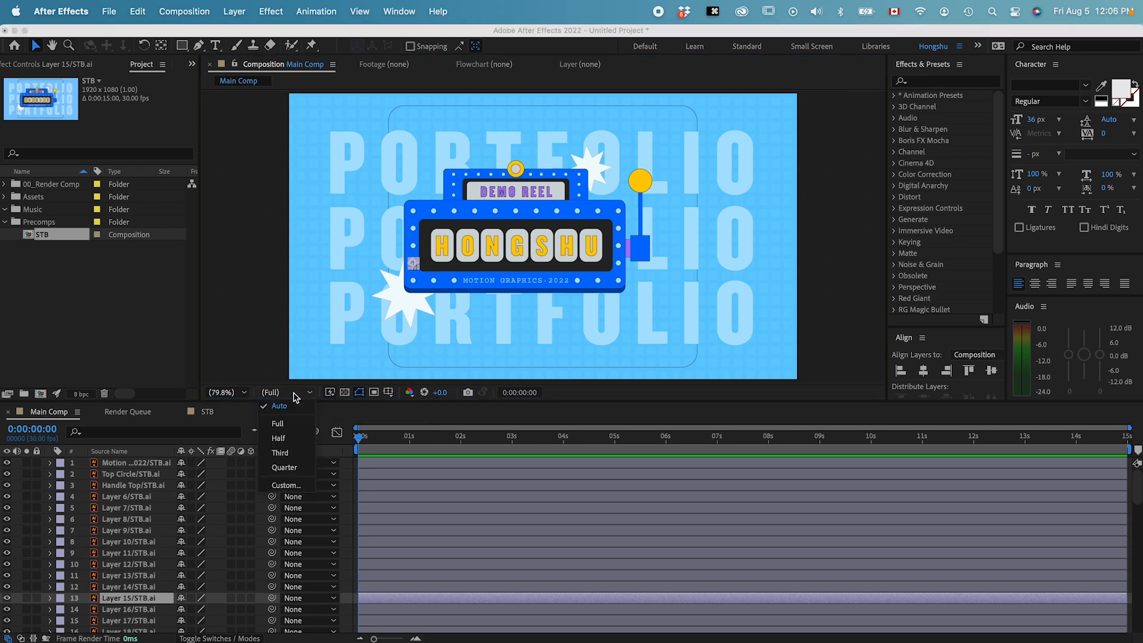
click(279, 438)
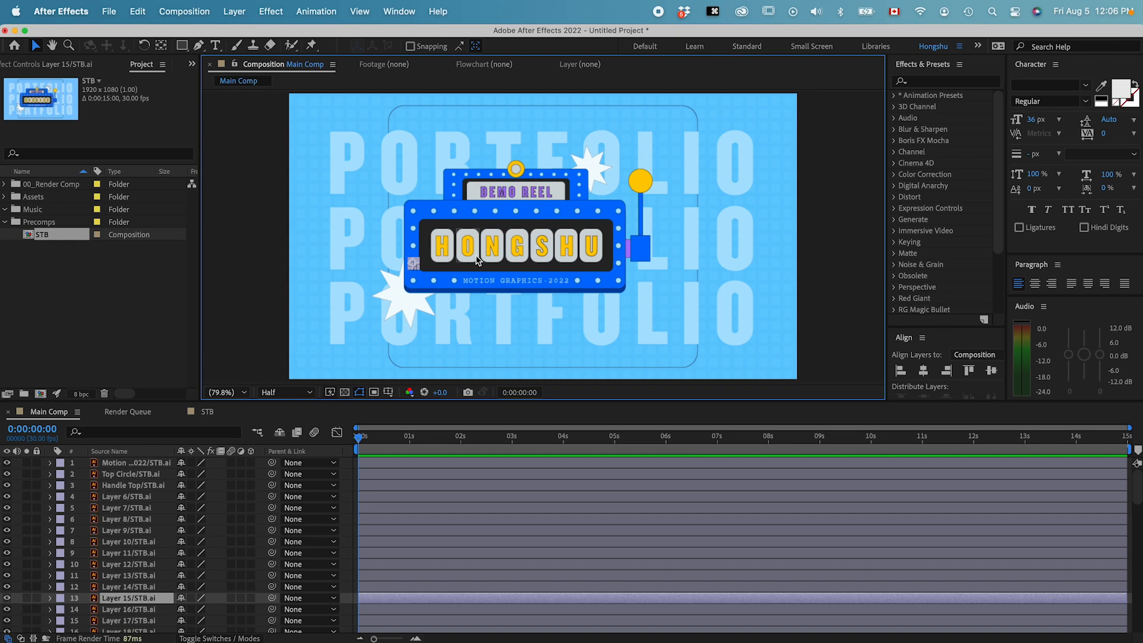
key(super+equal)
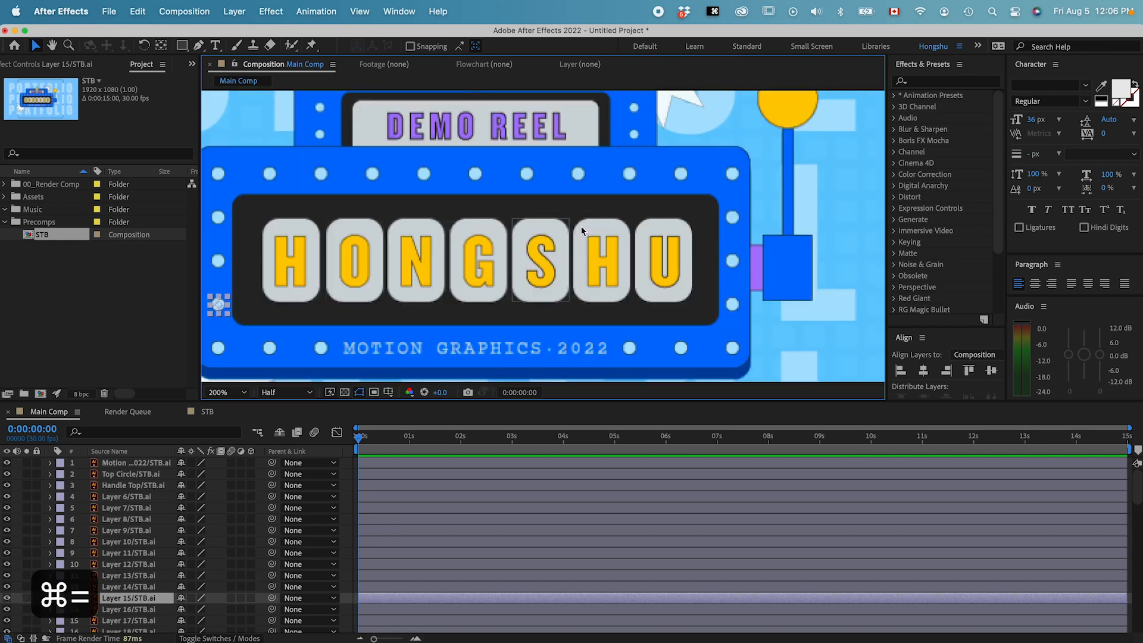
click(302, 395)
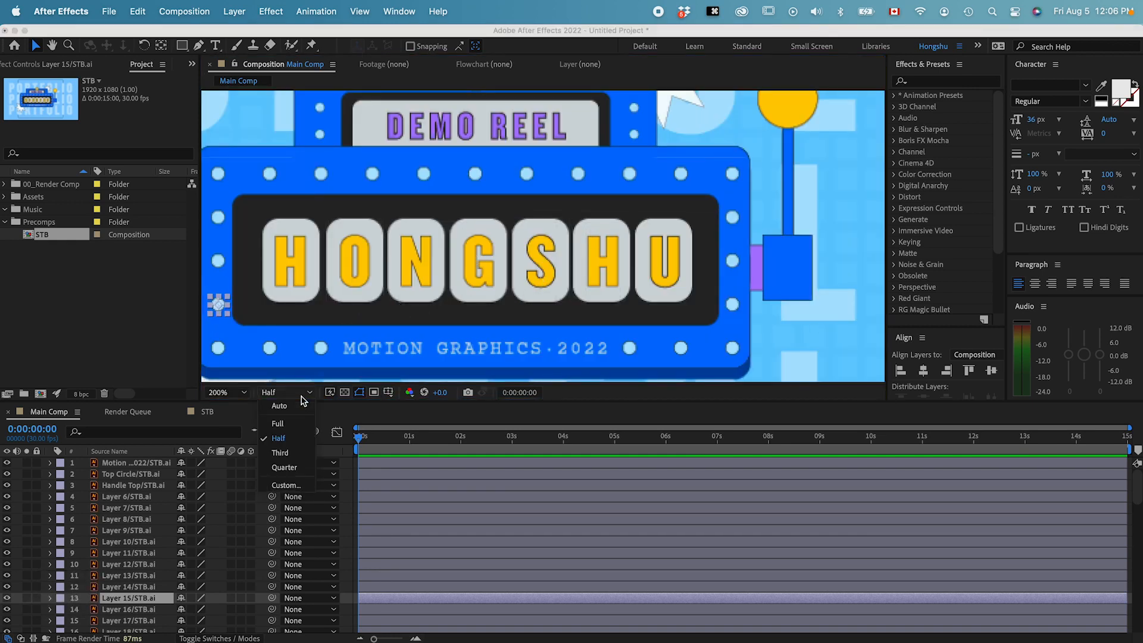
click(285, 467)
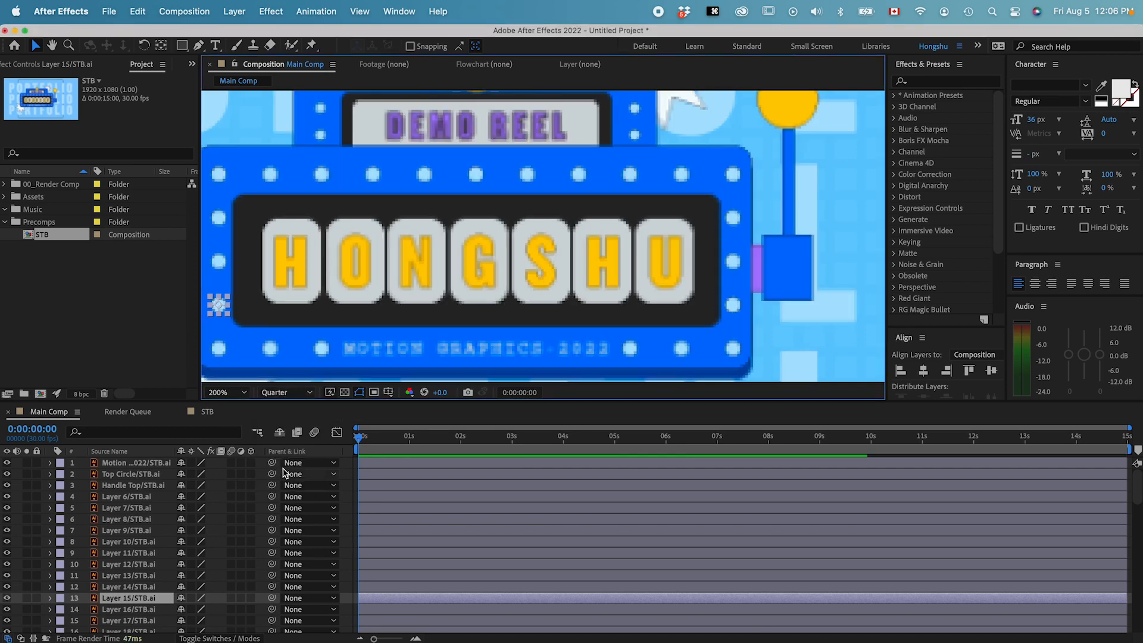
key(super+minus)
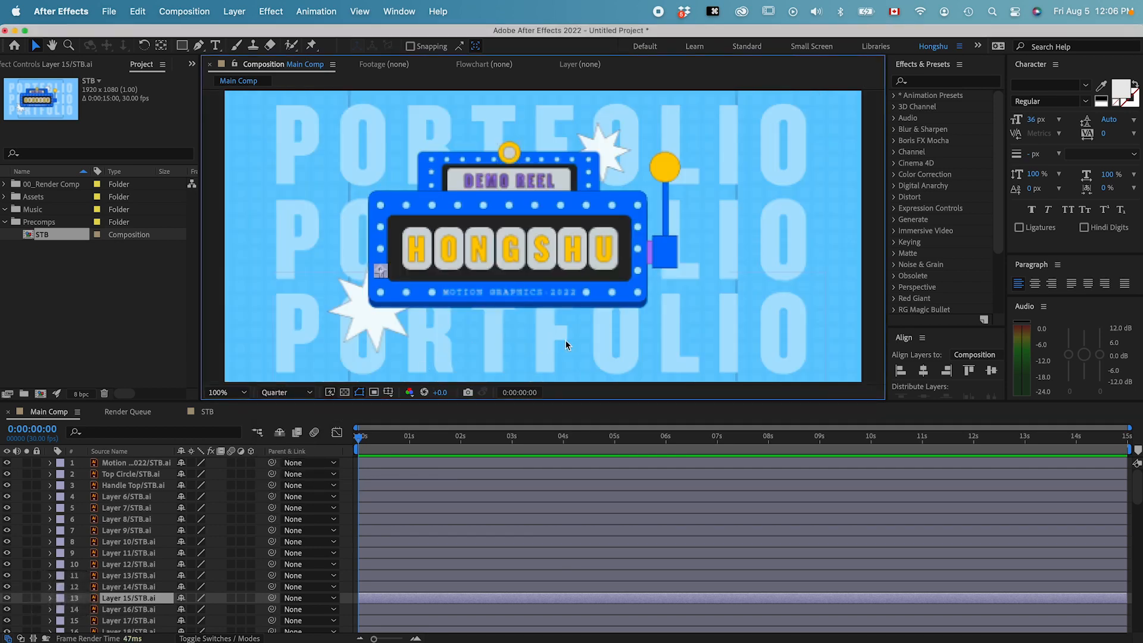
drag(537, 285, 558, 269)
key(super+minus)
key(super+equal)
Step: Set the Main Comp preview resolution to Full and check the artwork
click(283, 392)
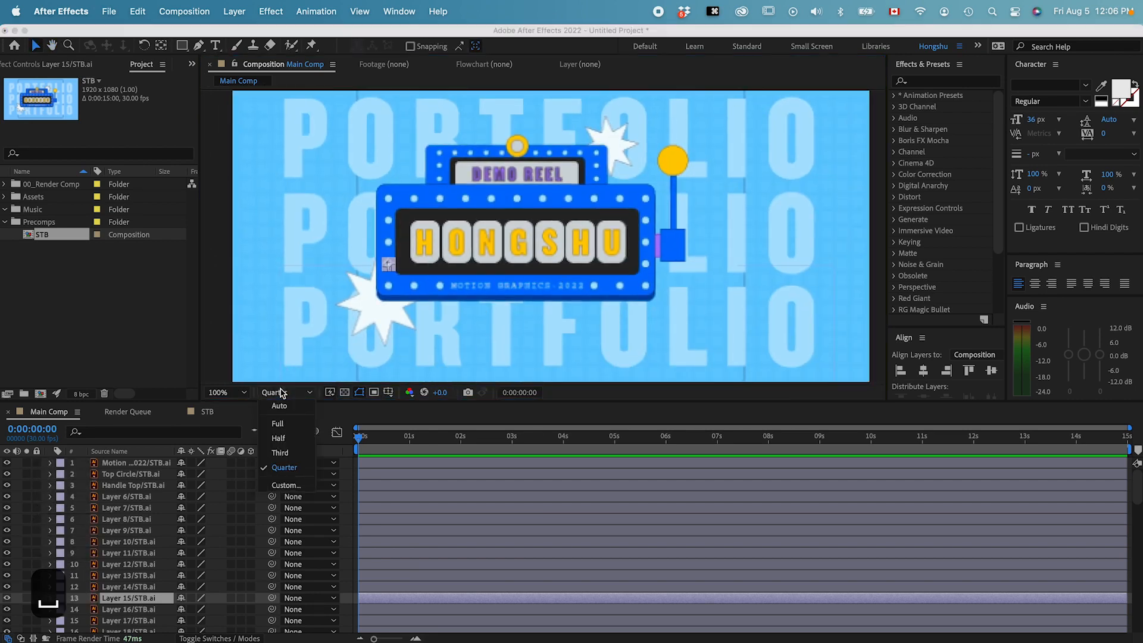
click(285, 424)
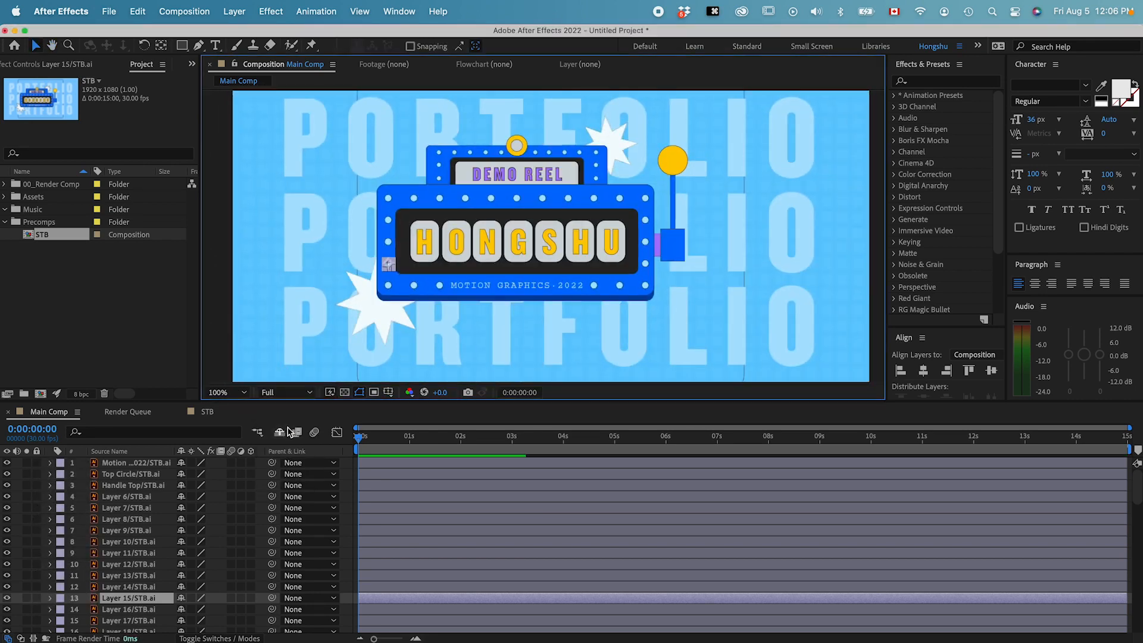
click(552, 297)
drag(552, 296, 572, 307)
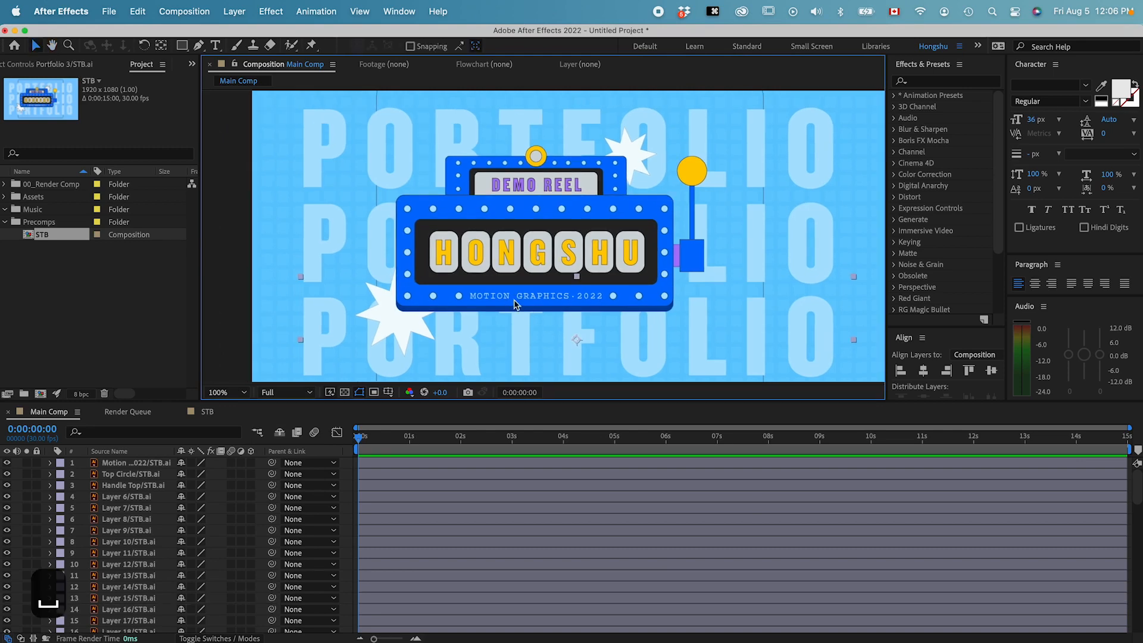
key(super+minus)
key(super+equal)
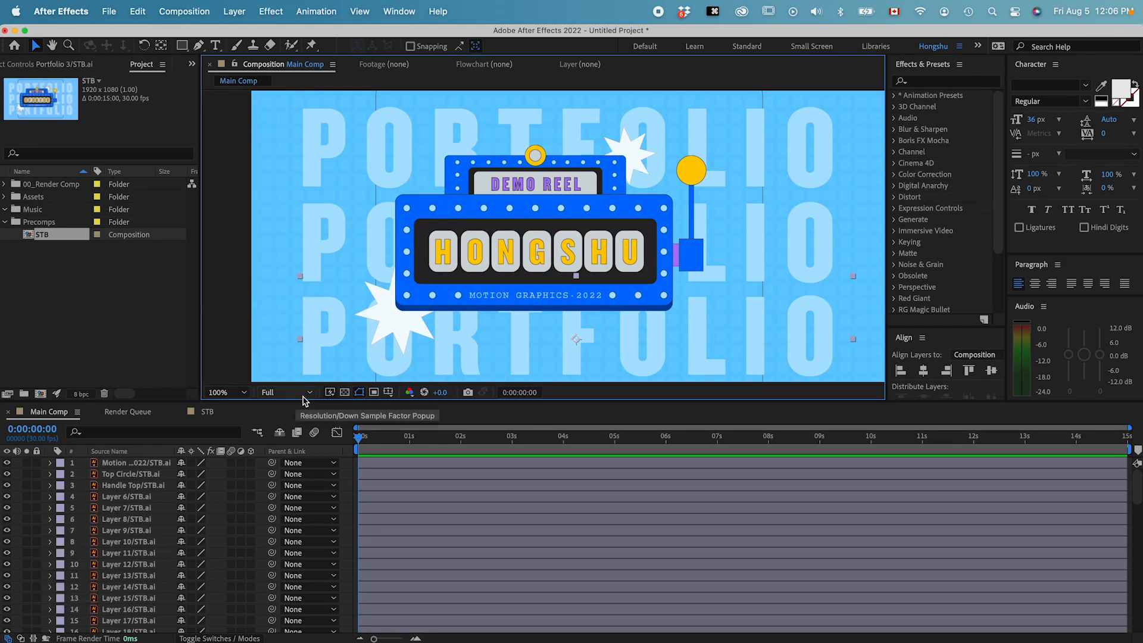
Step: Select Layer 6, Layer 23 and Layer 34 in the Main Comp layer list to locate each one's light dot
click(132, 498)
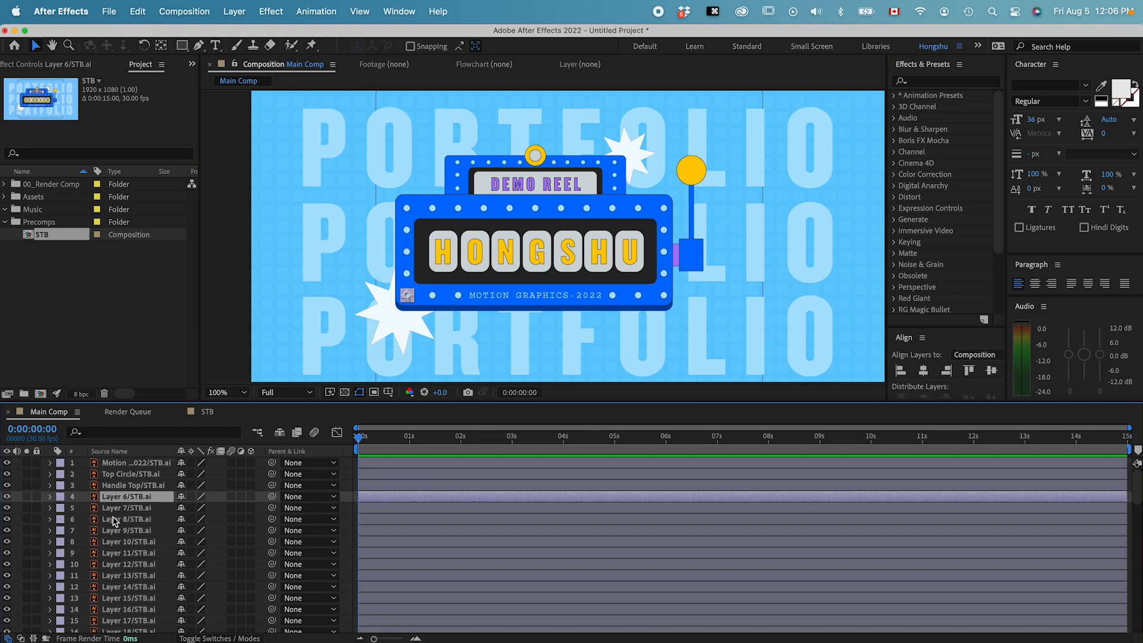
scroll(115, 521, down, 5)
click(149, 519)
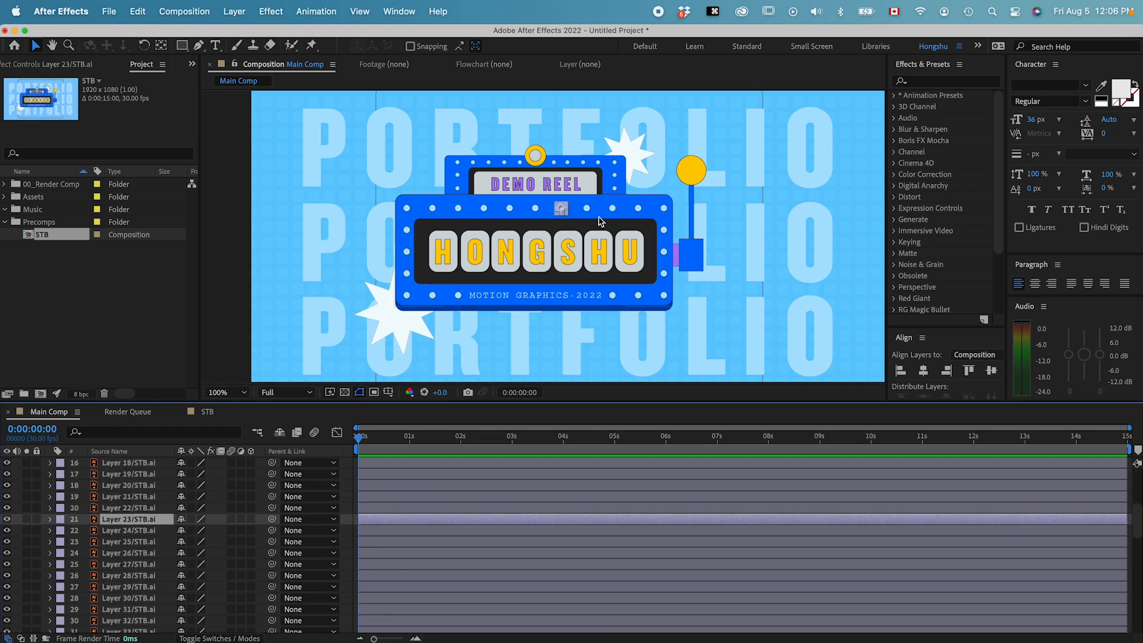
scroll(158, 523, down, 3)
click(122, 553)
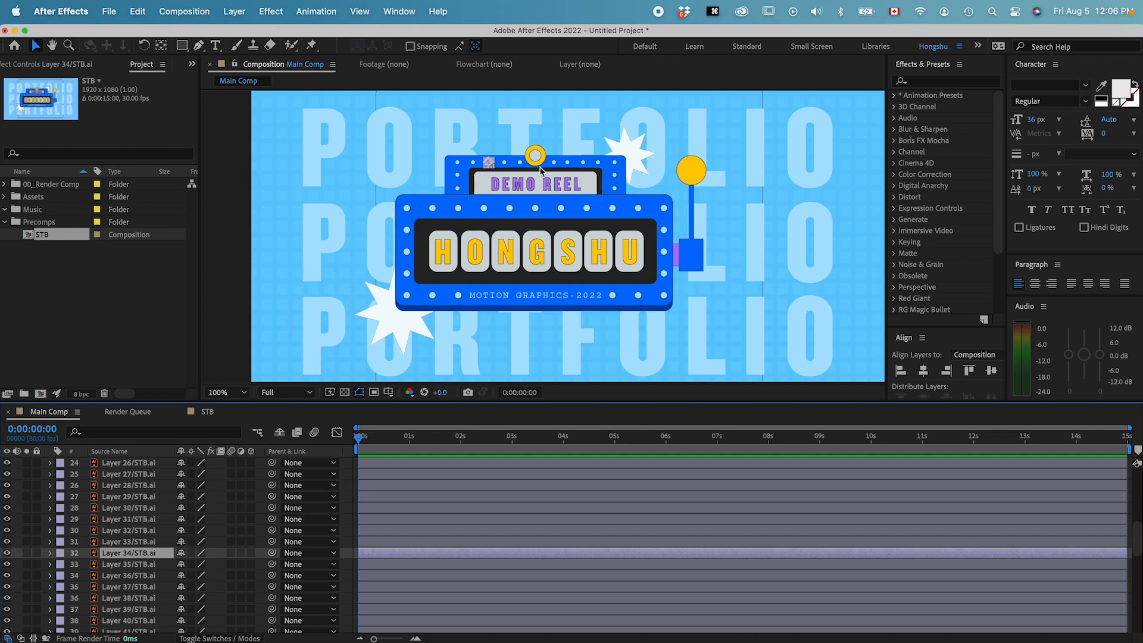
Step: Select the Demo Reel/STB.ai layer and examine its text and the sign's lettering up close
scroll(143, 574, down, 6)
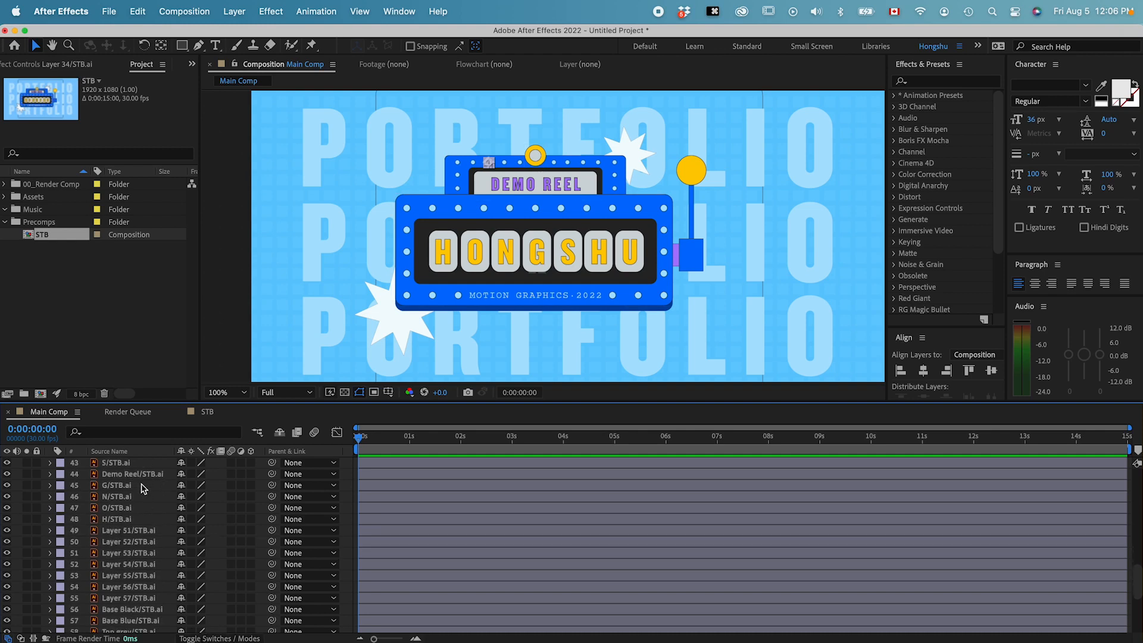
click(136, 474)
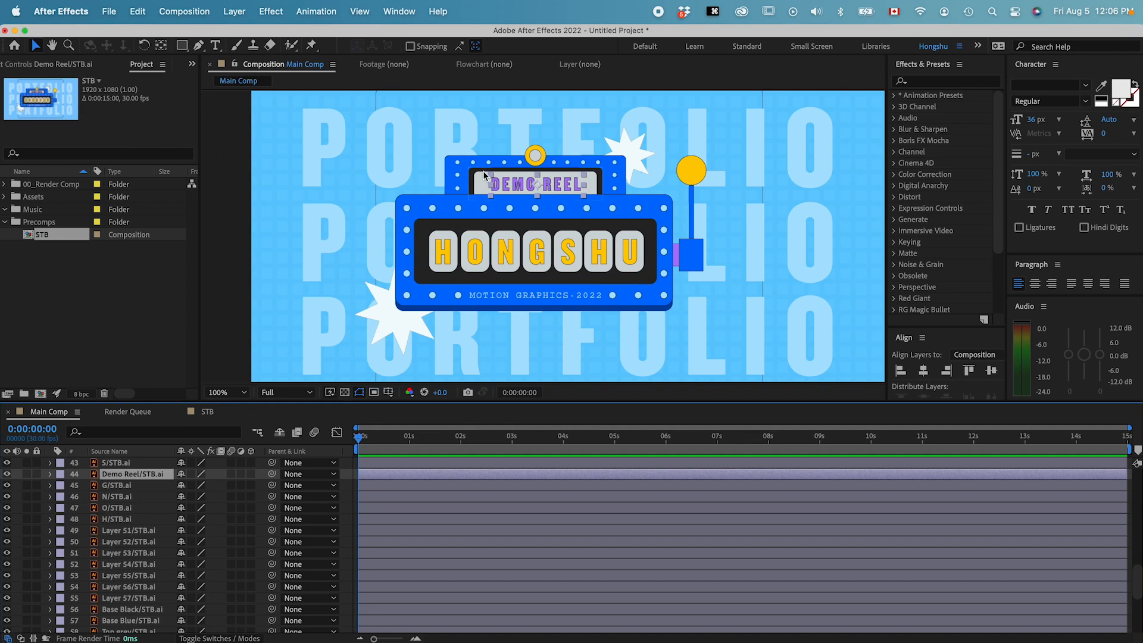
key(super+equal)
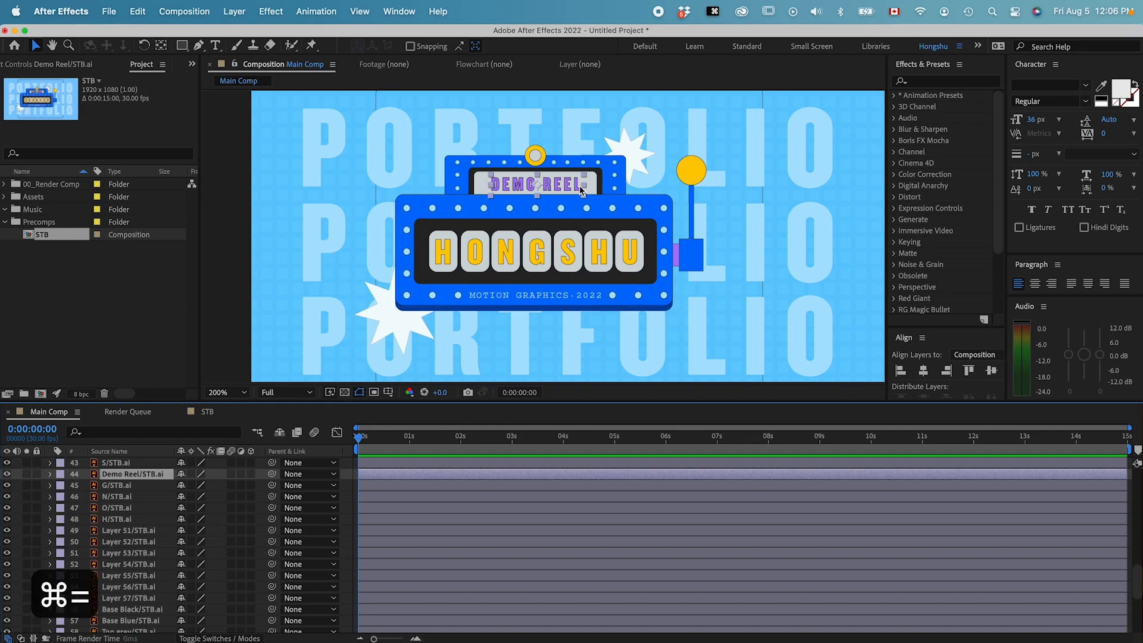
key(space)
drag(581, 190, 539, 249)
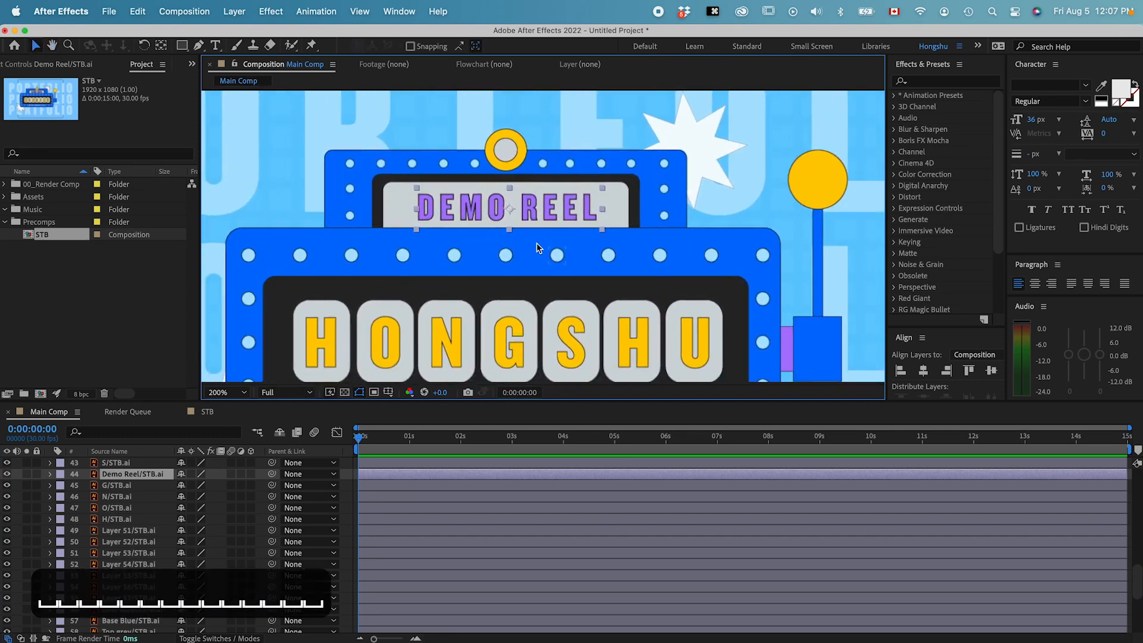
key(super+minus)
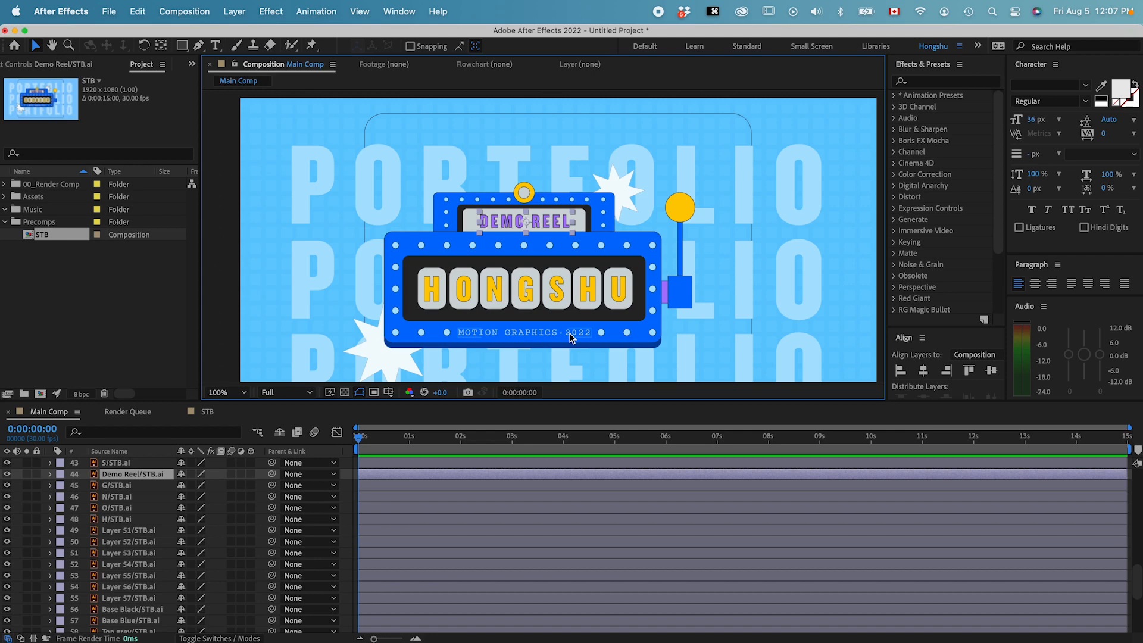
drag(570, 337, 510, 248)
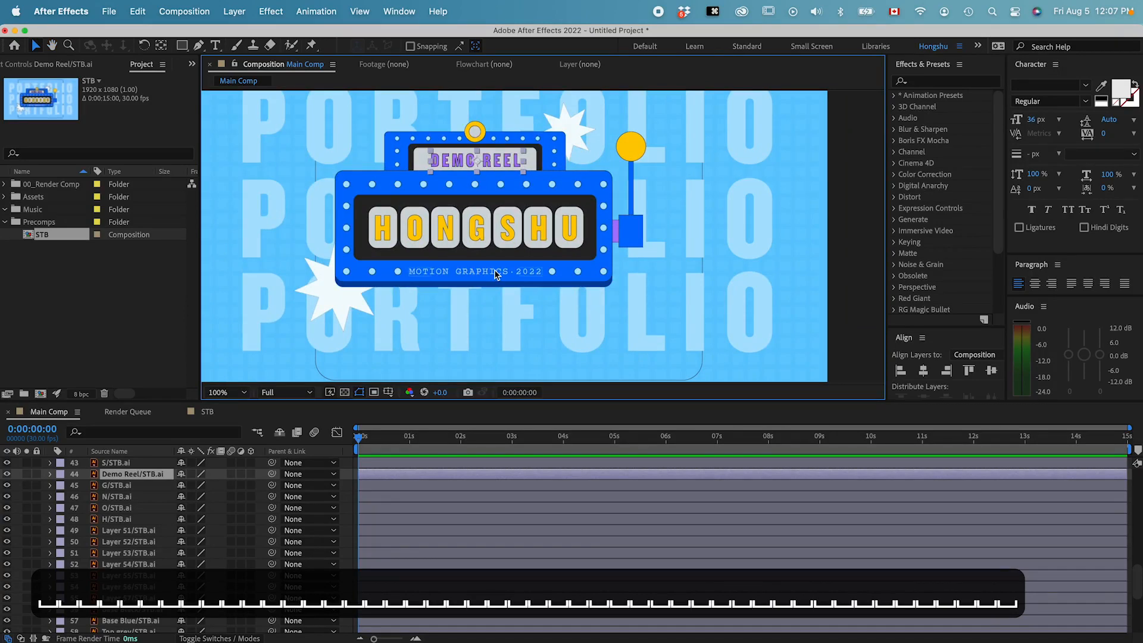
key(super+equal)
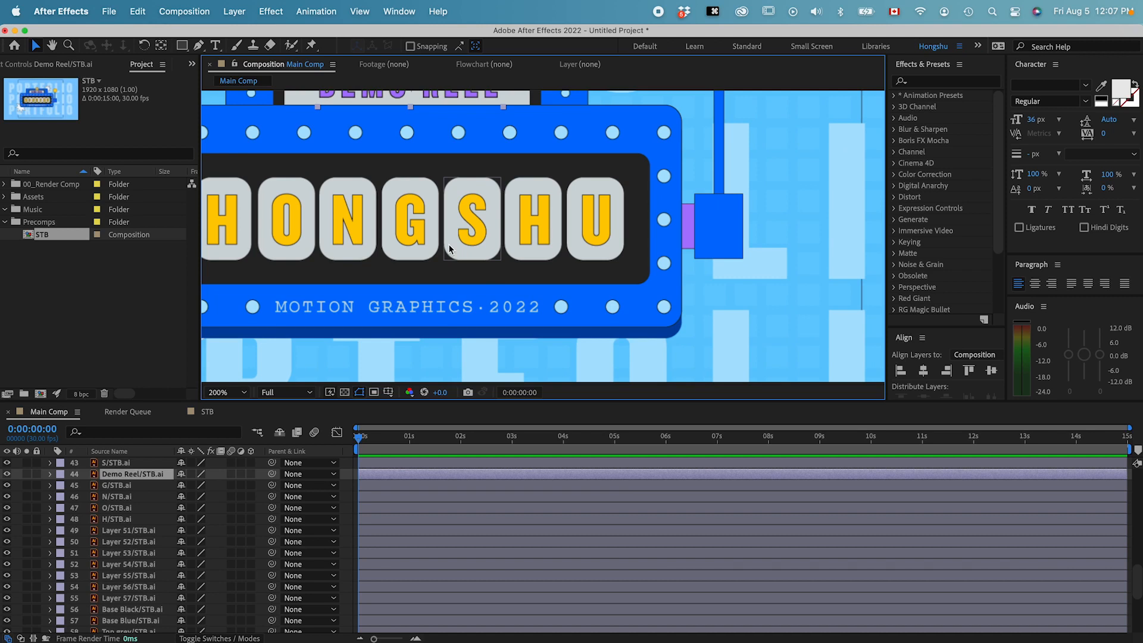
key(super+minus)
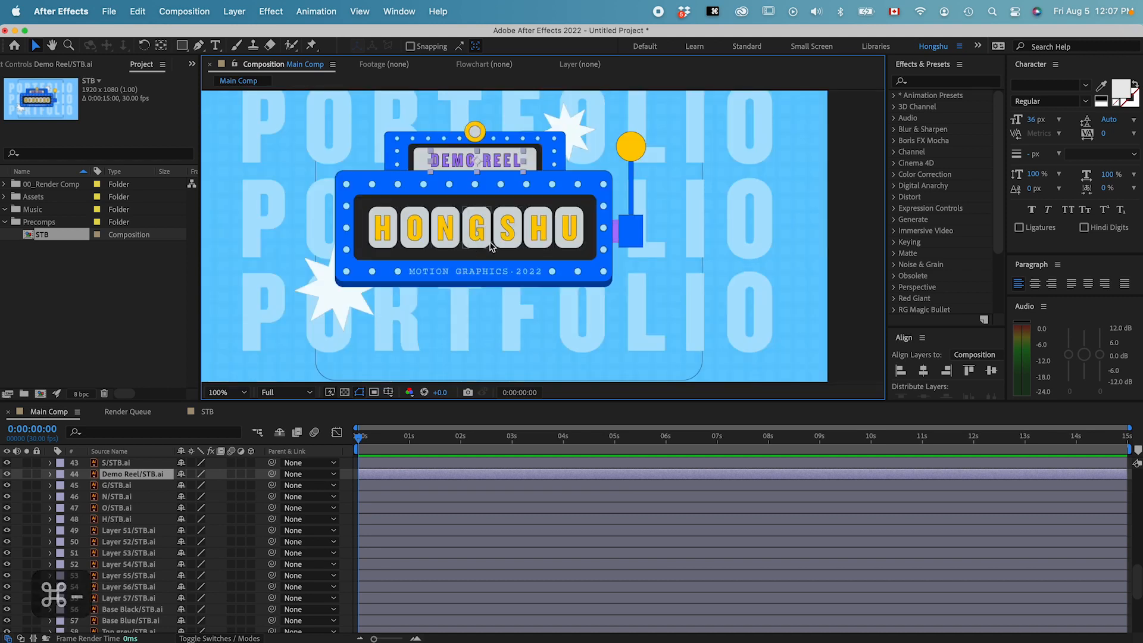
drag(451, 249, 533, 268)
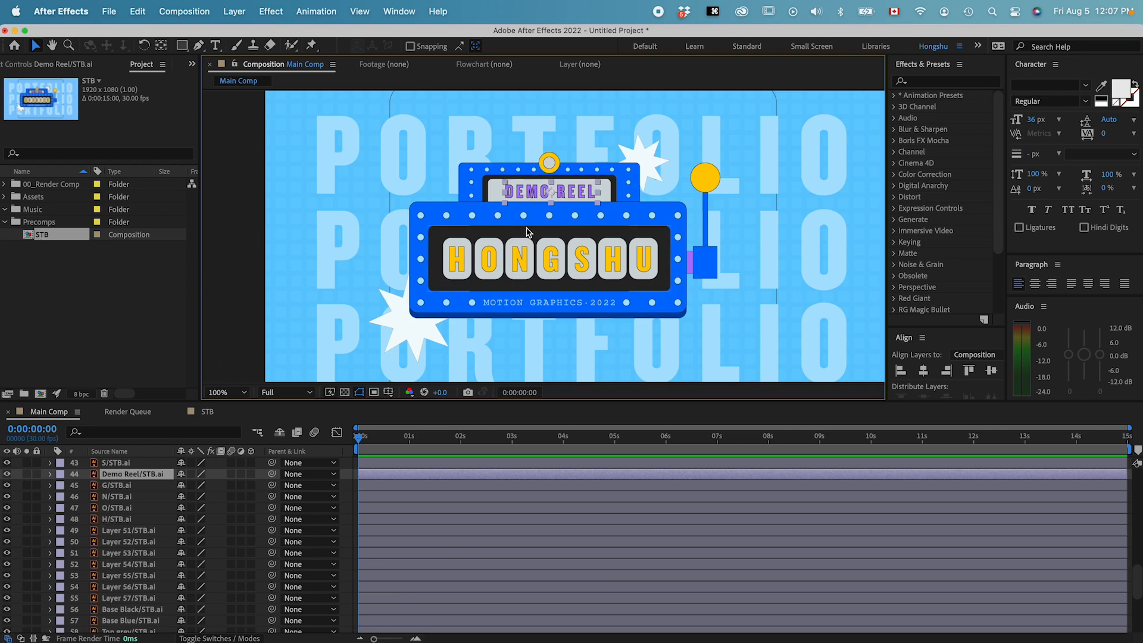
Step: Nudge the Demo Reel text slightly to the left on its grey plate
key(super+equal)
key(super+equal)
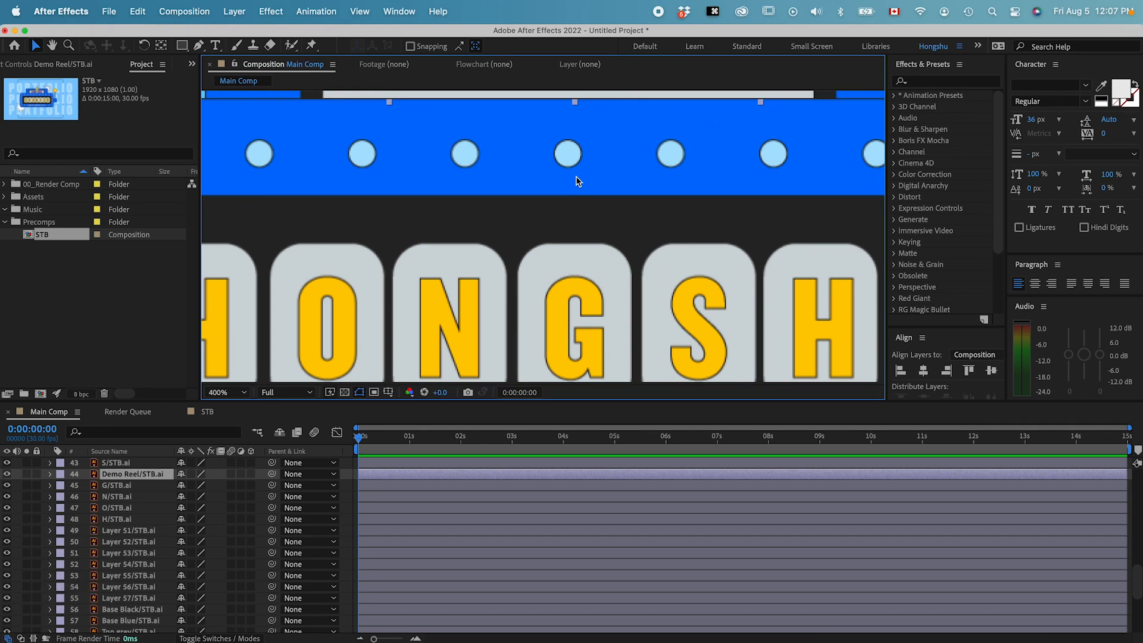
drag(563, 178, 558, 287)
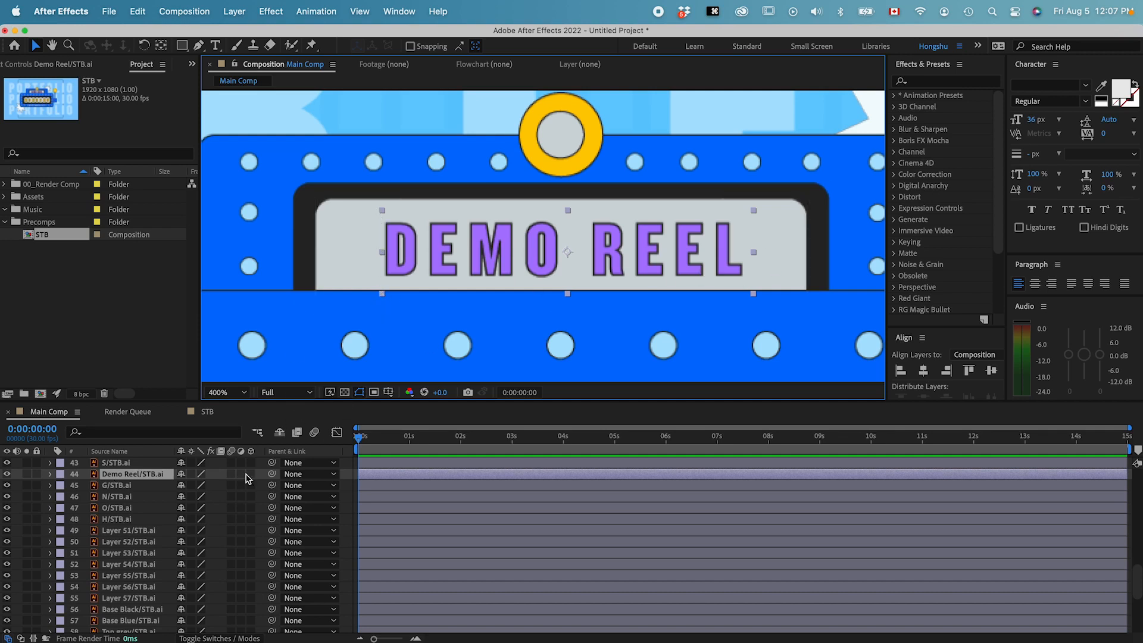
key(Left)
key(Left)
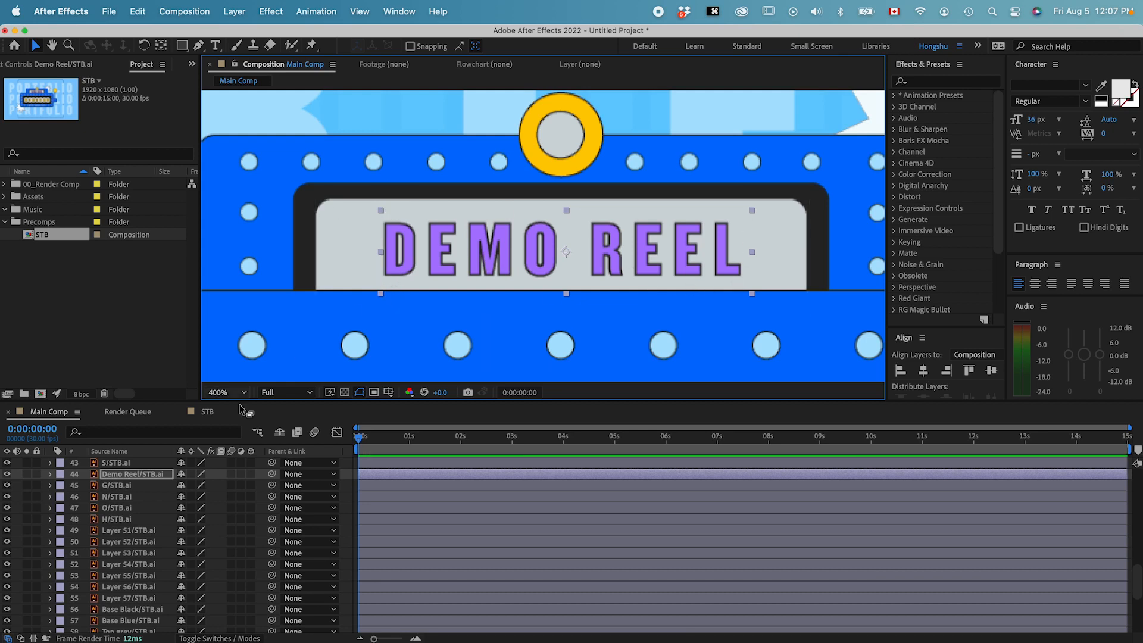
key(super+minus)
key(super+minus)
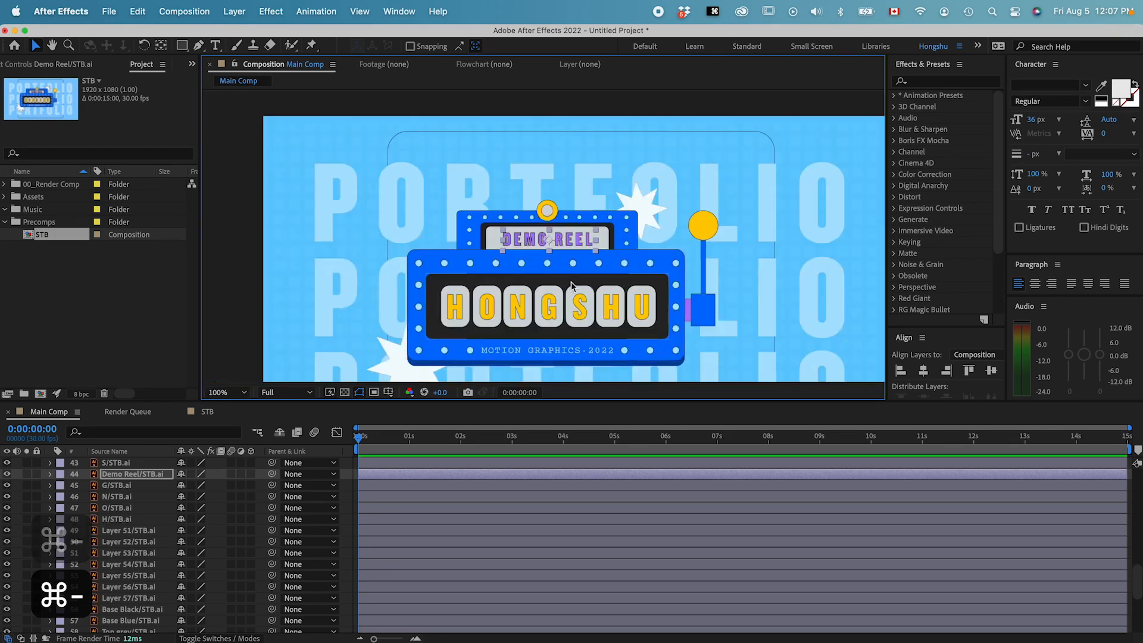
Step: Select each letter of the sign's large yellow lettering in turn to check that every one is its own layer
click(455, 316)
click(493, 313)
click(519, 313)
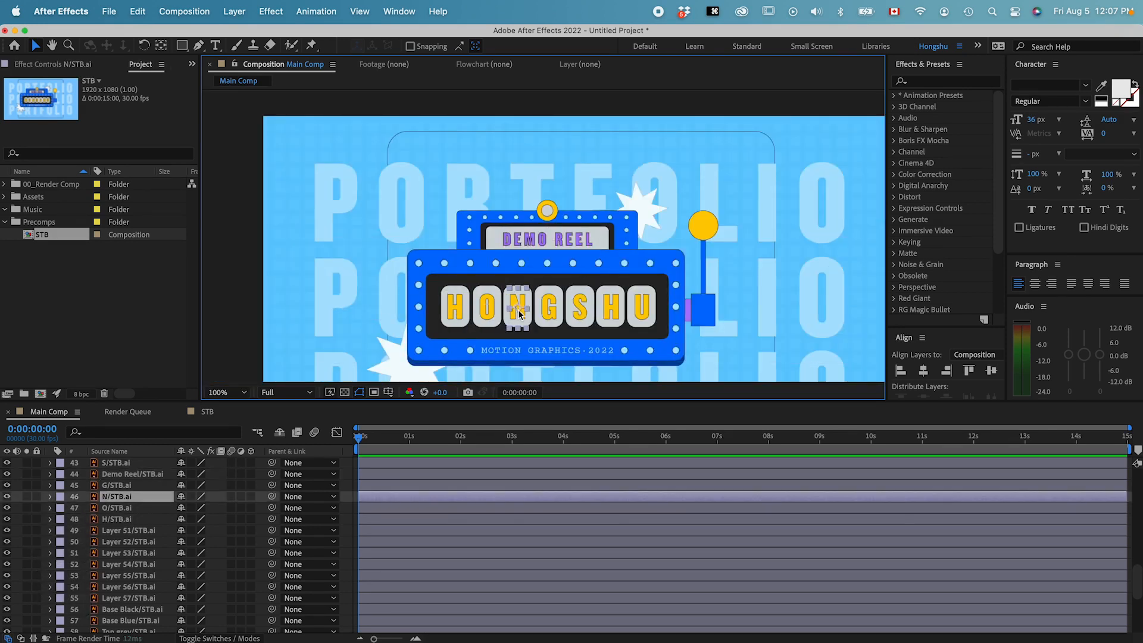
click(552, 313)
click(582, 316)
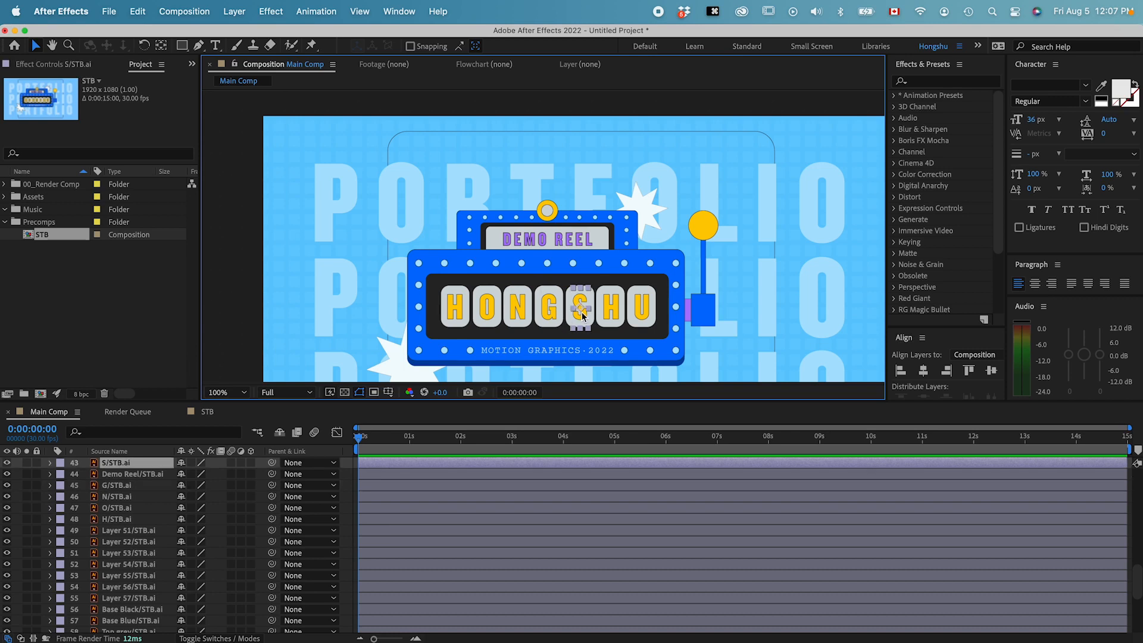
click(618, 315)
click(651, 320)
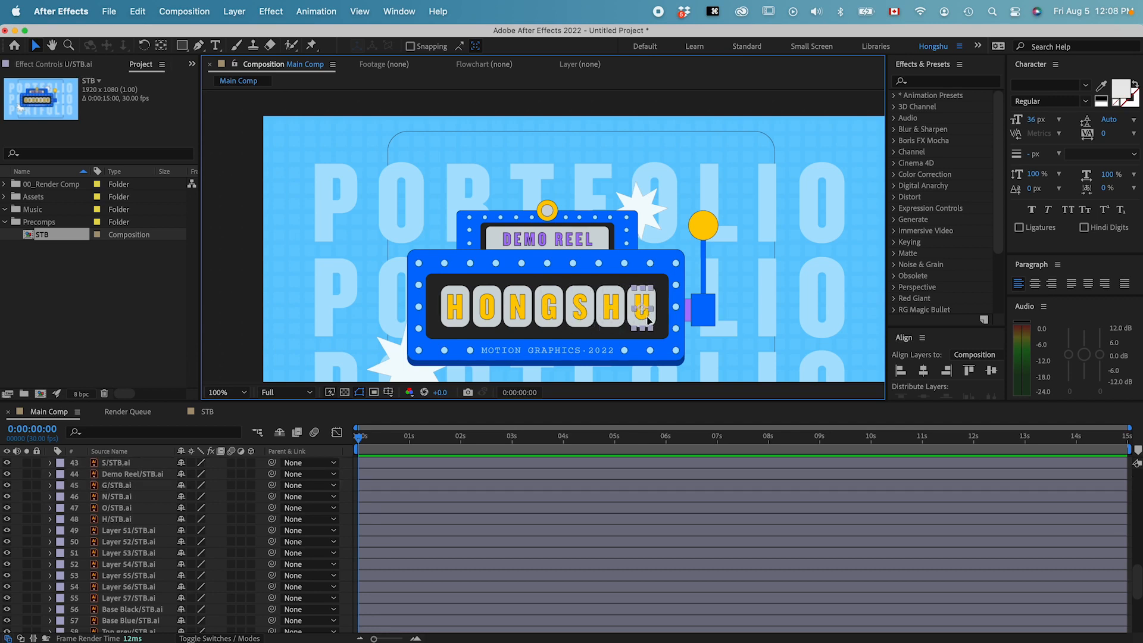
Step: Select the light dots along the main sign's upper edge one by one to check that each is a separate layer
click(675, 265)
click(650, 265)
click(626, 265)
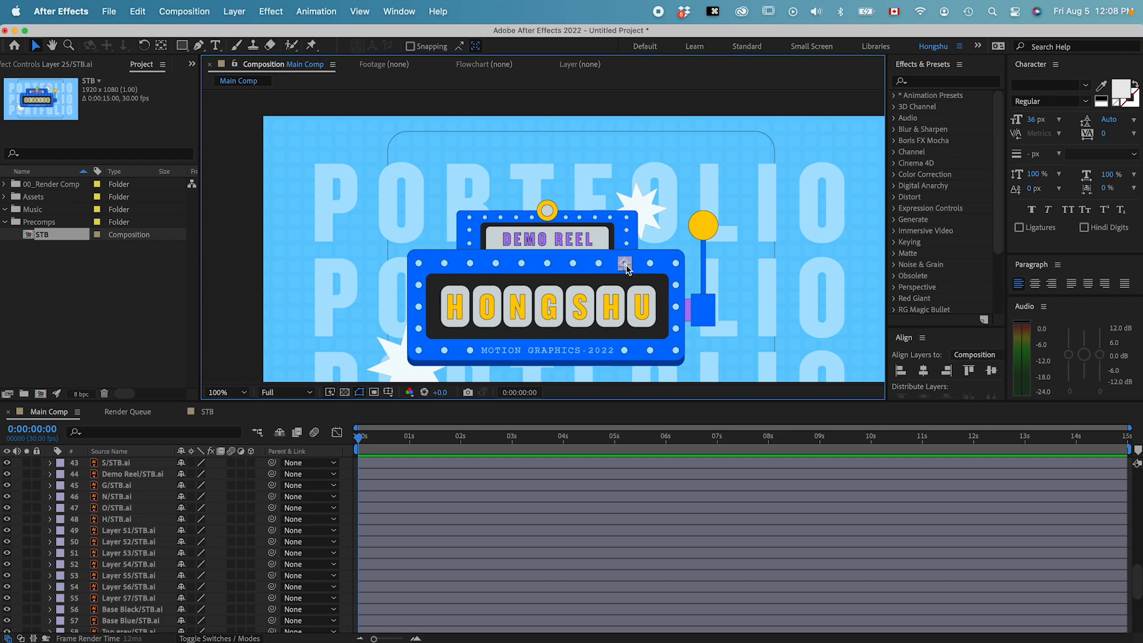
click(599, 266)
click(573, 265)
click(547, 266)
click(522, 266)
click(496, 266)
click(470, 266)
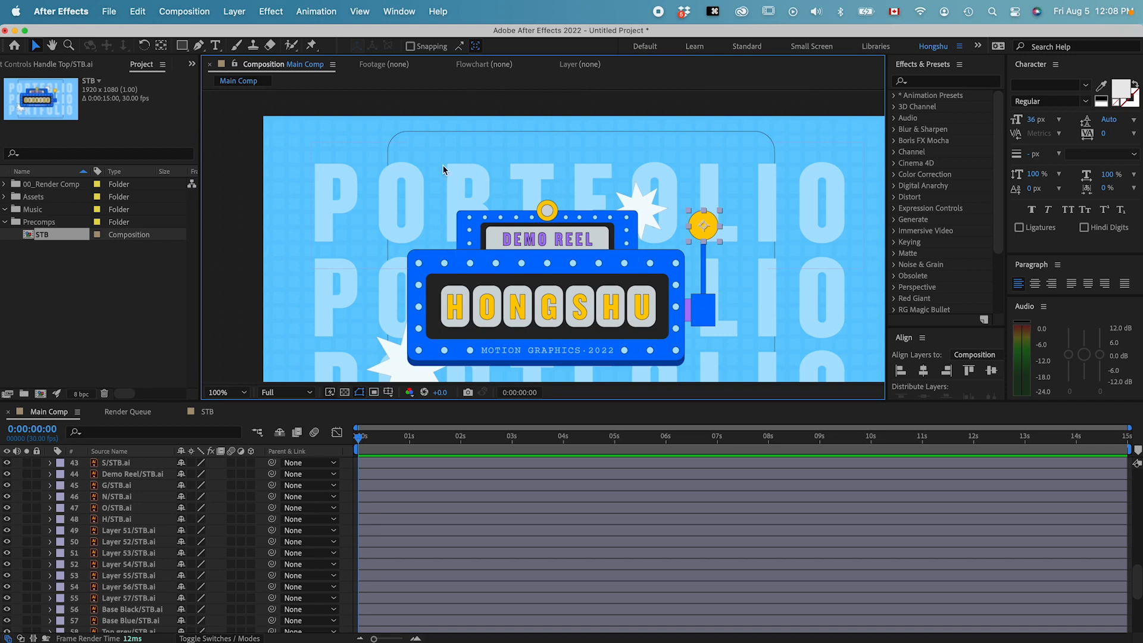
Step: Try moving the handle's yellow knob and the background PORTFOLIO lines out of place, and stretching the grey plate behind the letter G
mouse_move(713, 233)
mouse_down()
mouse_move(773, 189)
mouse_move(802, 204)
mouse_move(758, 209)
mouse_move(725, 237)
mouse_up()
drag(409, 206, 373, 159)
drag(360, 296, 301, 207)
drag(775, 364, 780, 230)
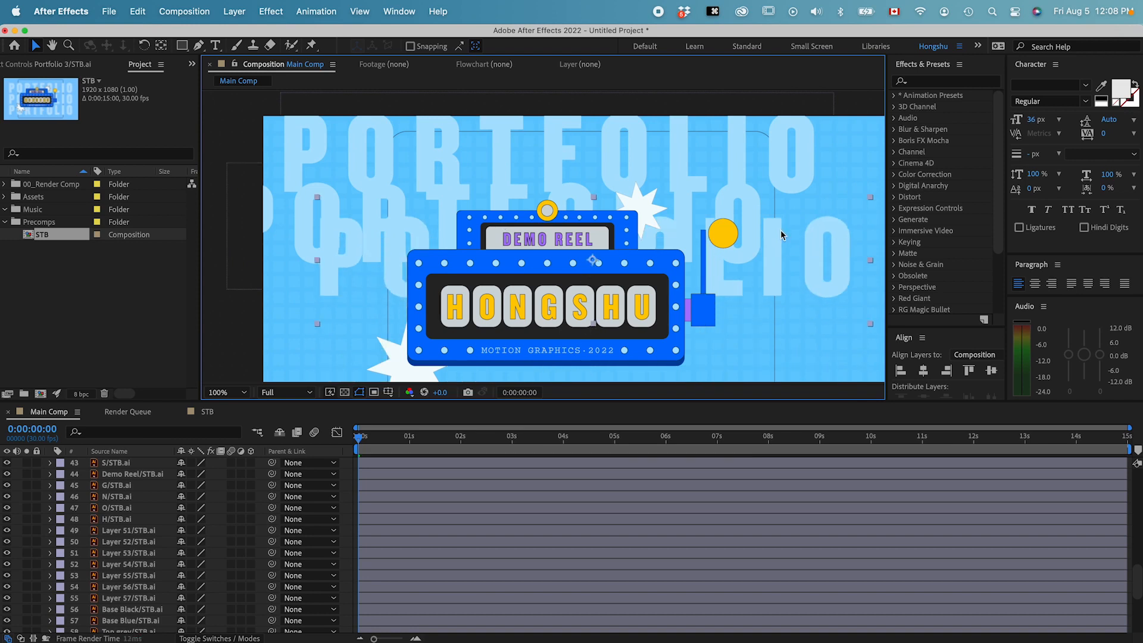
drag(649, 275, 706, 201)
click(537, 324)
click(537, 329)
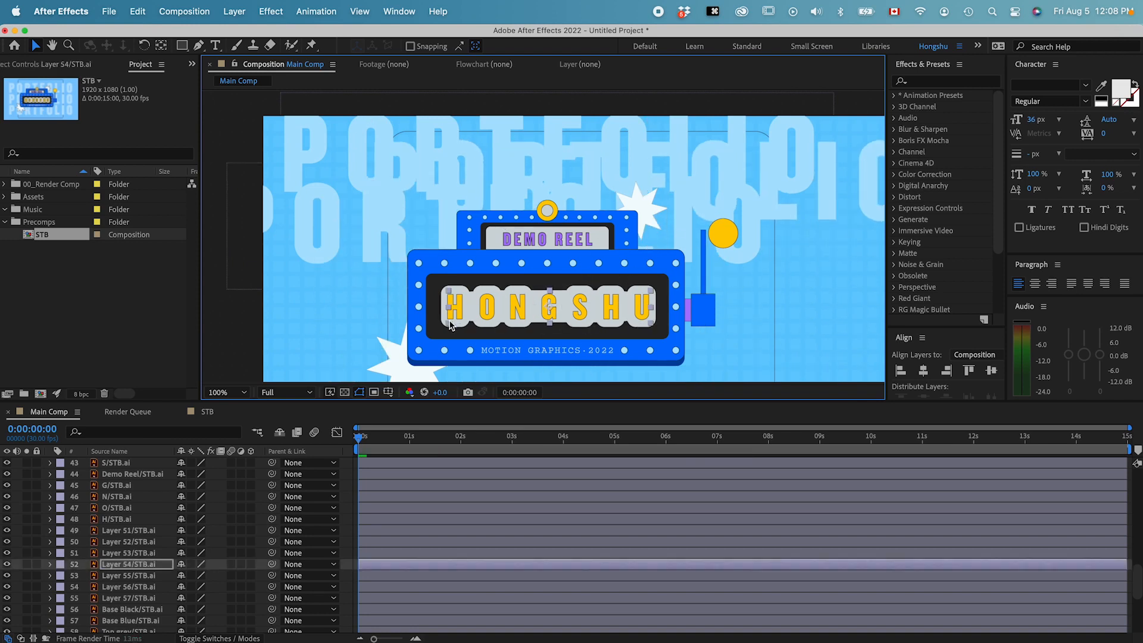
Step: Undo the test changes to the plate, PORTFOLIO lines, knob and Demo Reel text, keeping the preview resolution at Full
key(super+z)
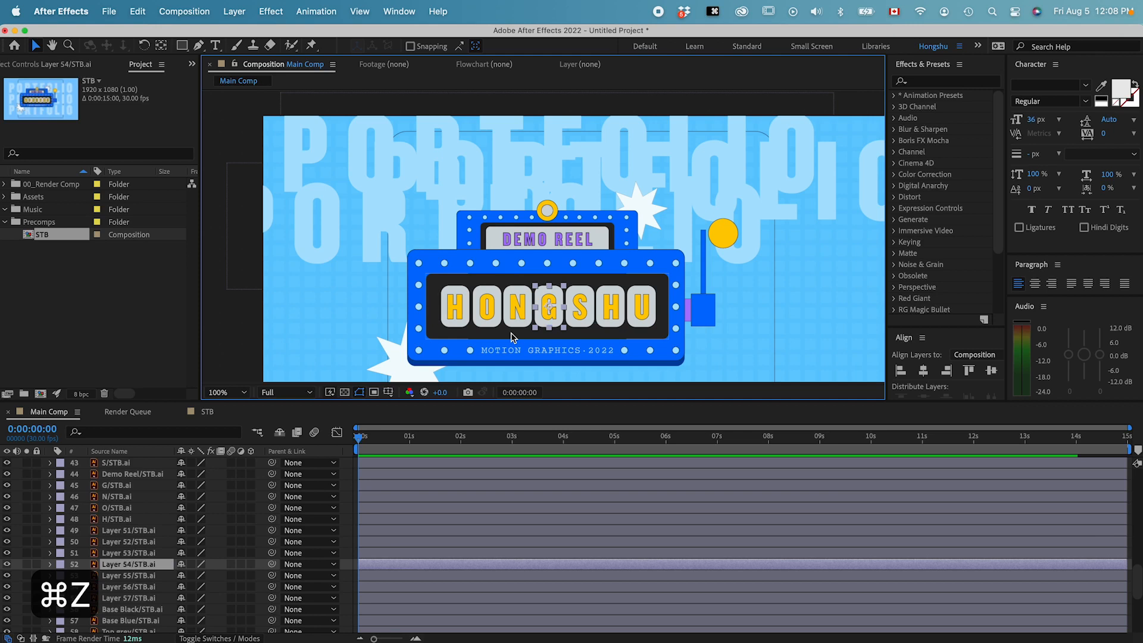
key(super+z)
key(super+z)
key(super+z)
key(super+z)
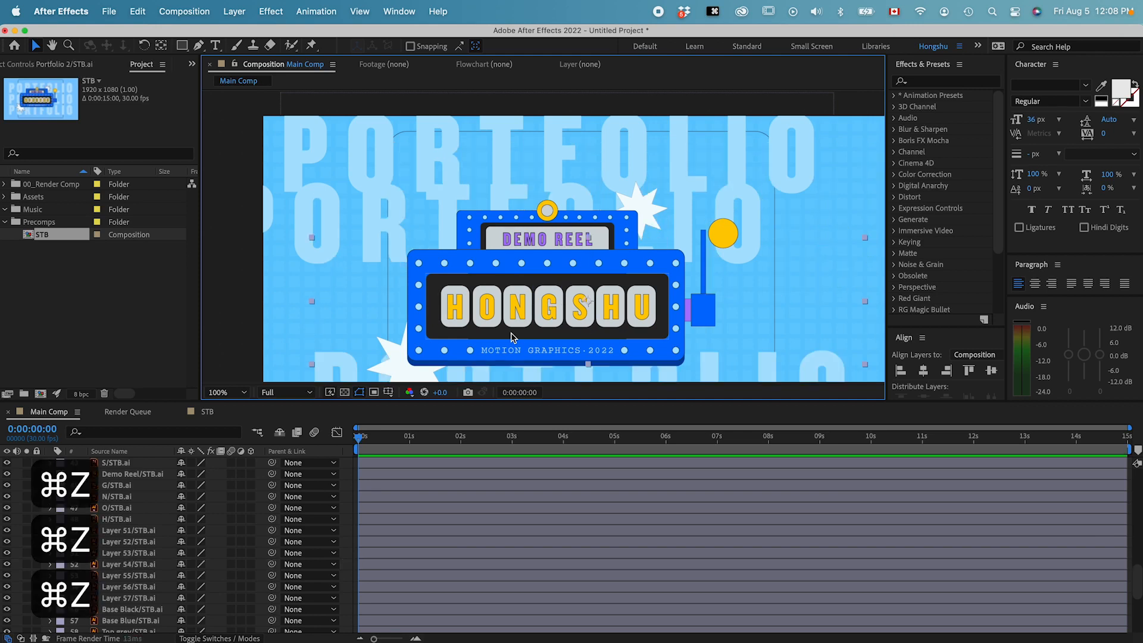
key(super+z)
key(super+z)
key(super+z)
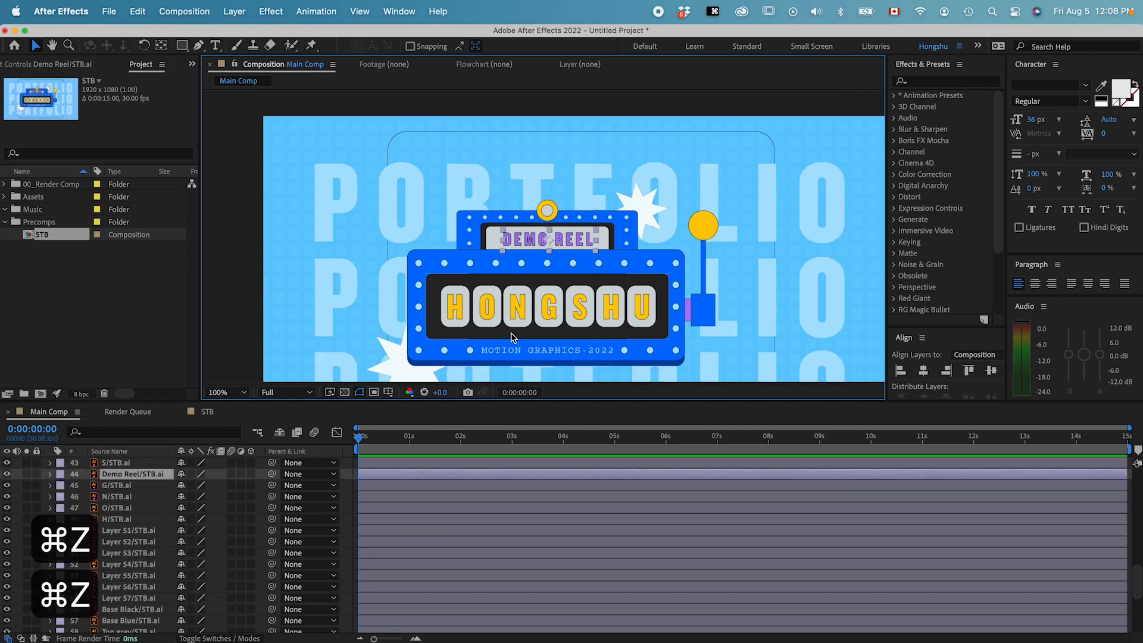
key(super+z)
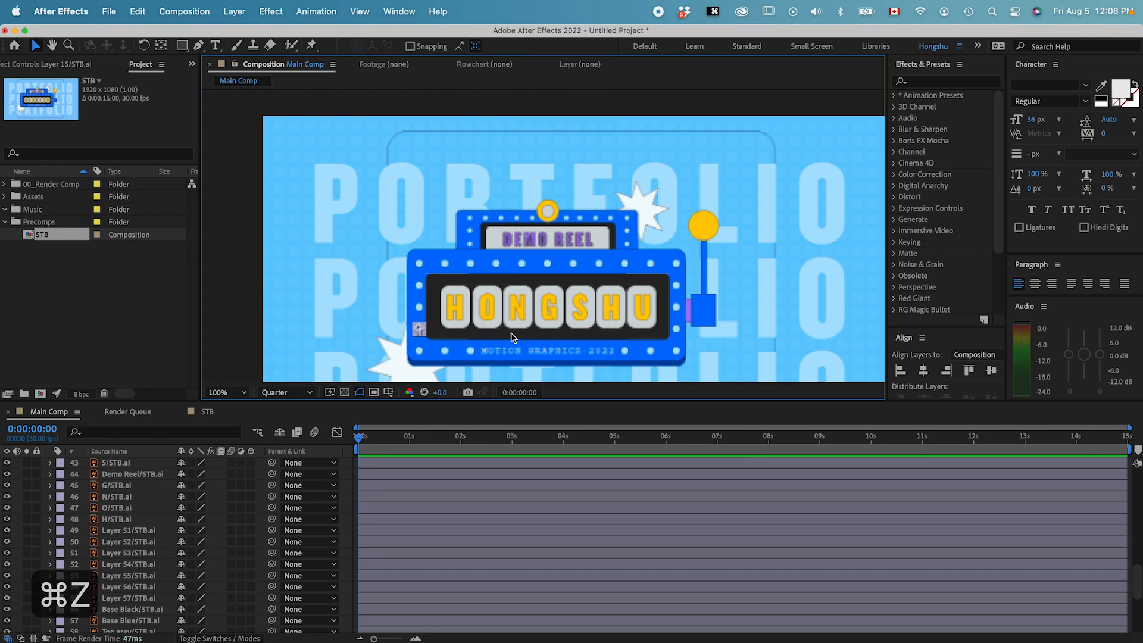
key(shift+super+z)
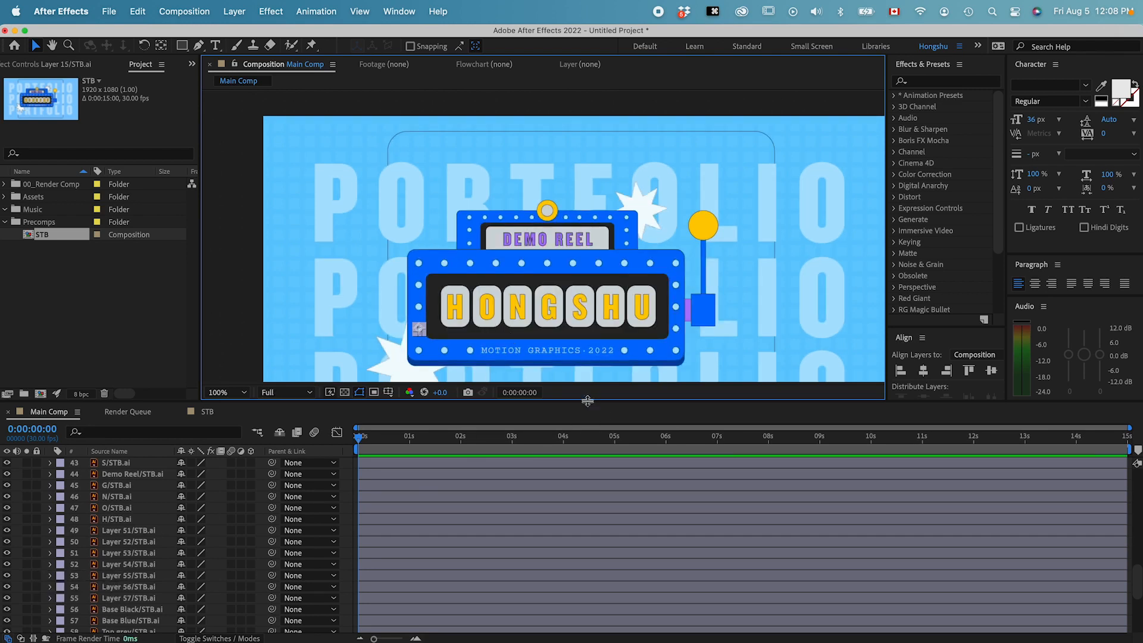
Step: Make the timeline area slightly taller to show more of the Main Comp layers
drag(587, 400, 589, 377)
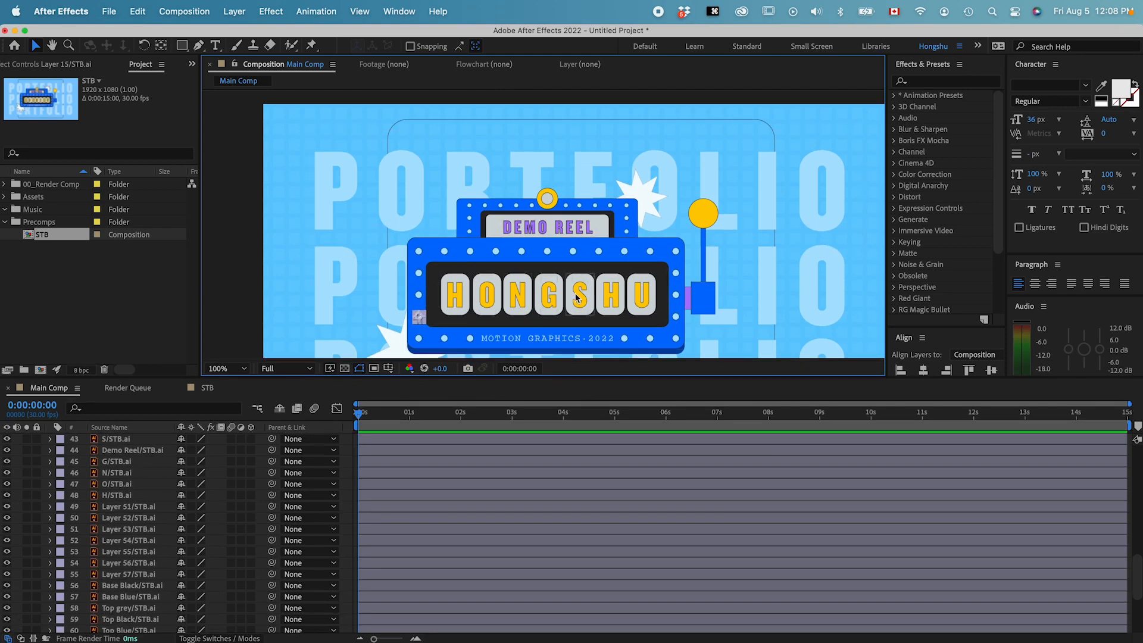